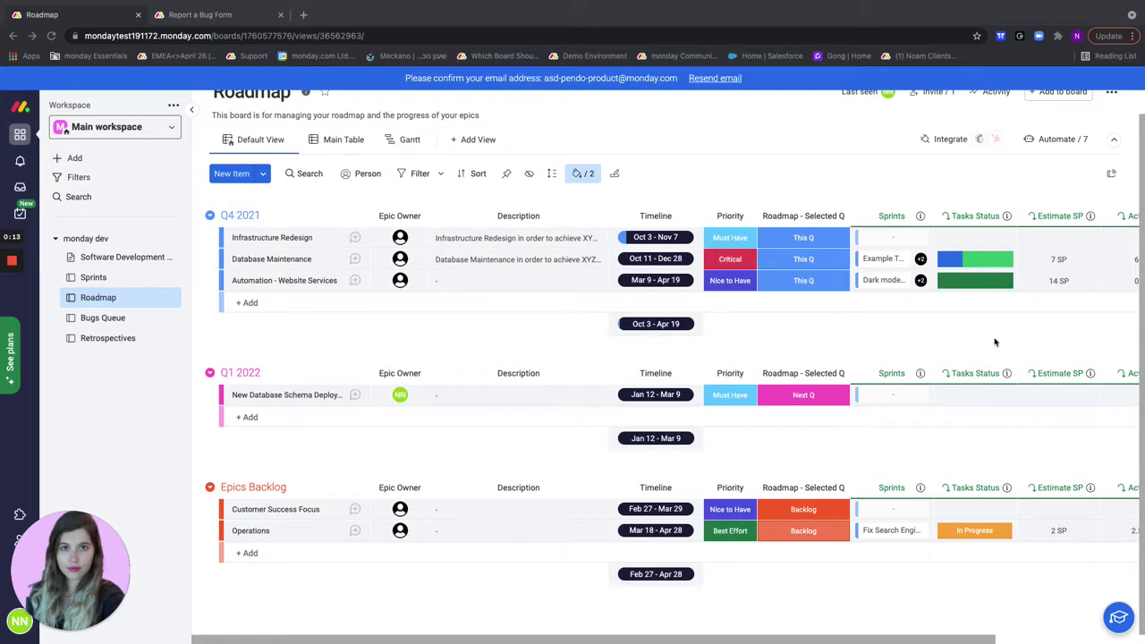
Set Customer Success Focus's Roadmap quarter to This Q, moving it into the Q4 2021 group
scroll(974, 342, "up", 1)
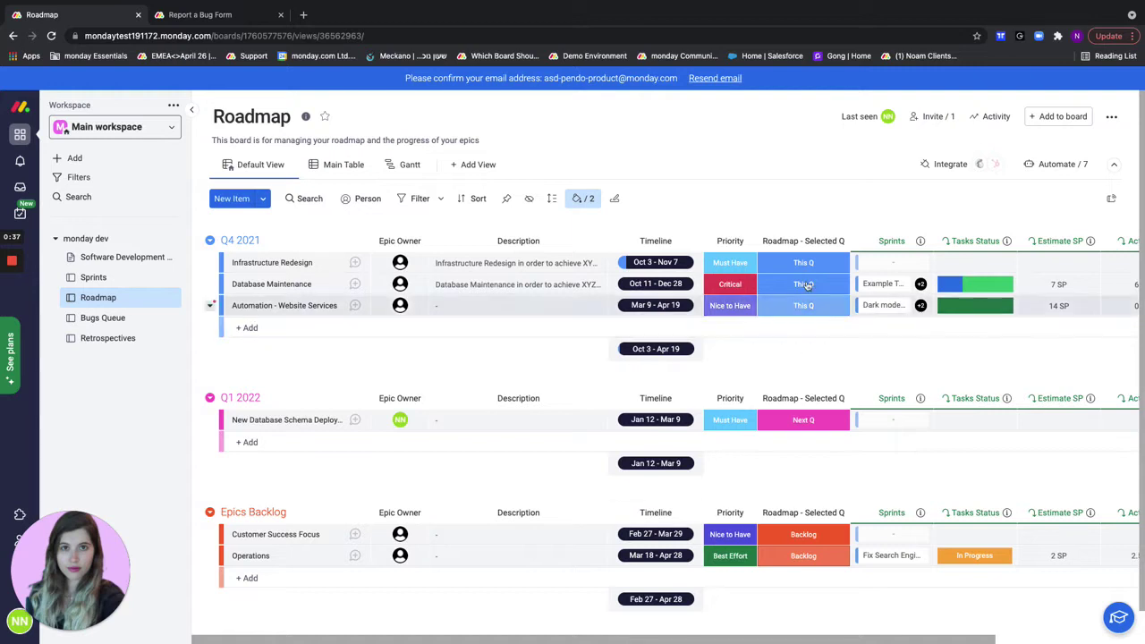
scroll(785, 642, "right", 1)
scroll(785, 642, "right", 5)
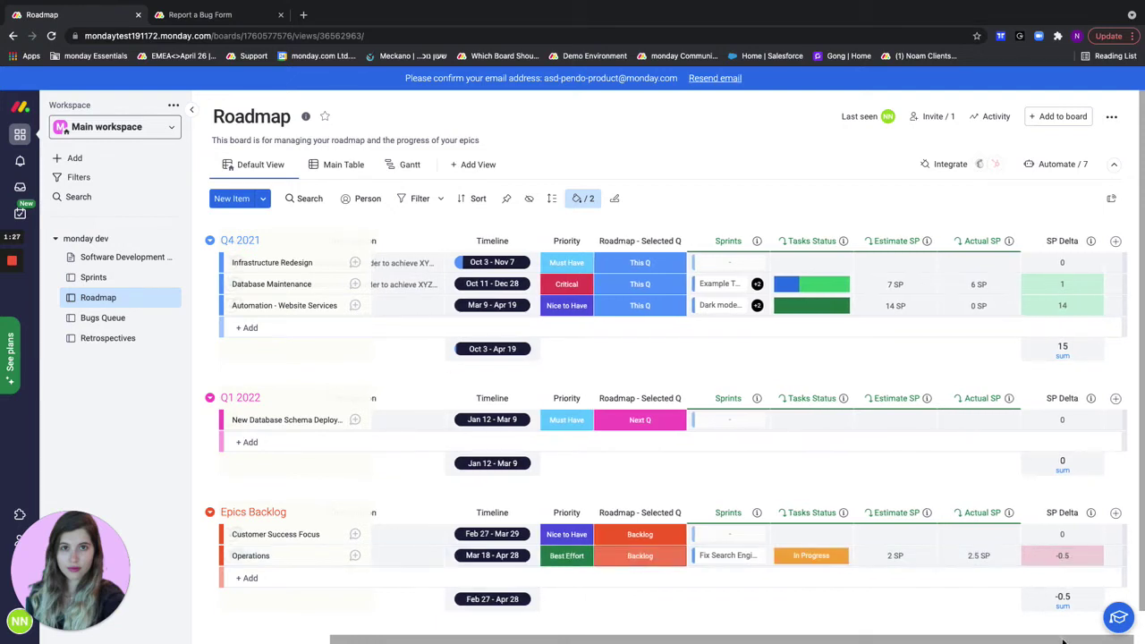
left_click_drag(1066, 639, 922, 638)
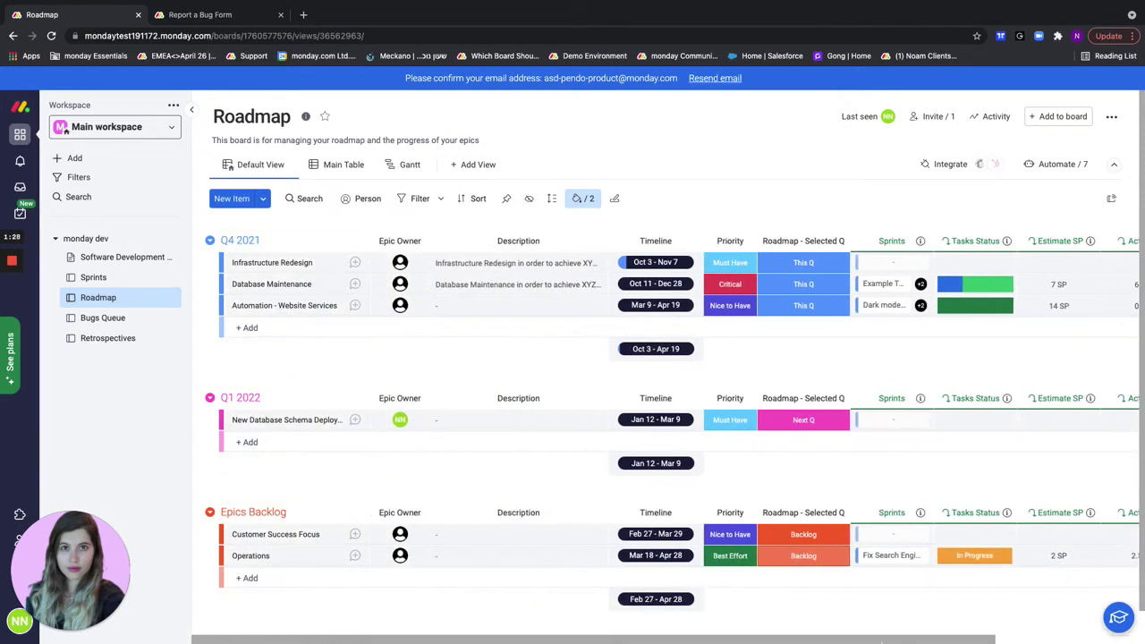
left_click(799, 534)
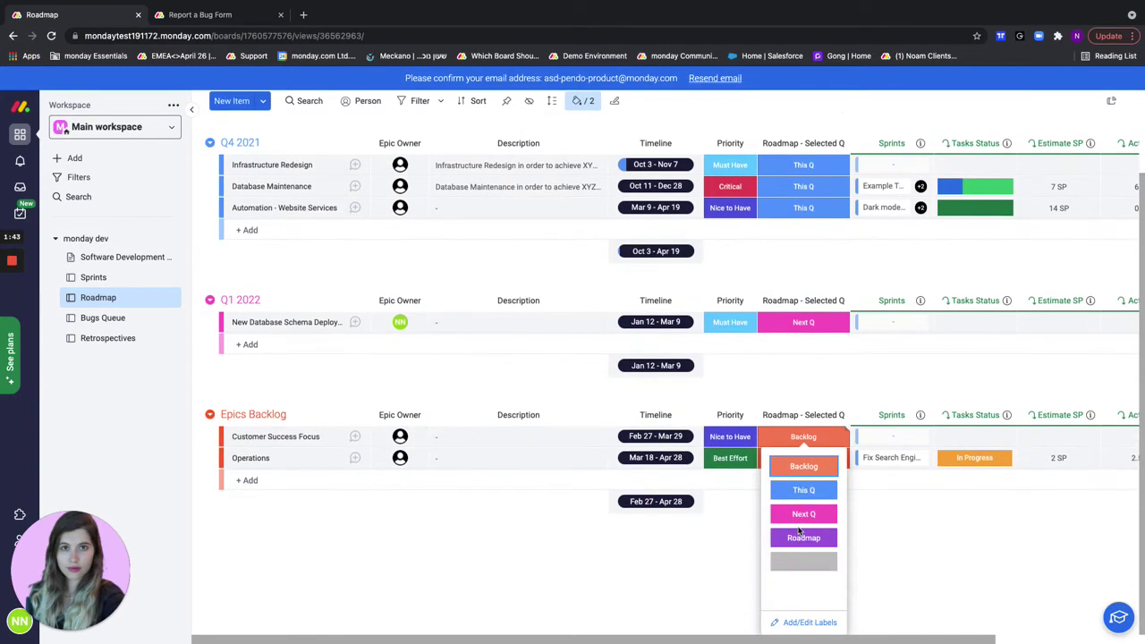
left_click(805, 491)
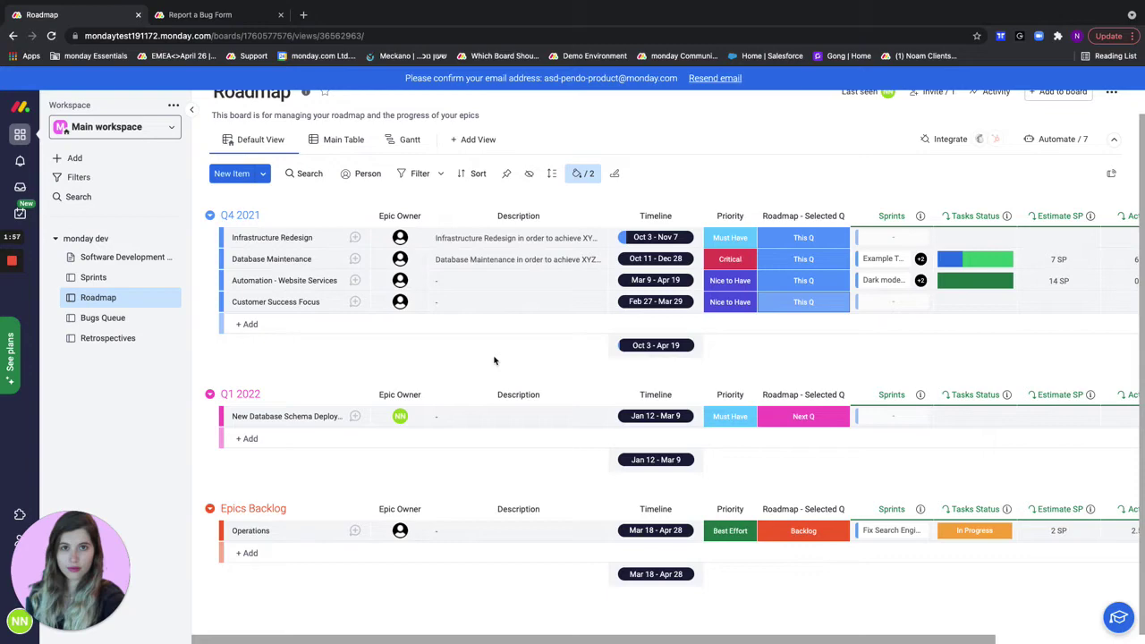
Add a new group named Q1 at the top of the Roadmap board
left_click(264, 174)
left_click(314, 204)
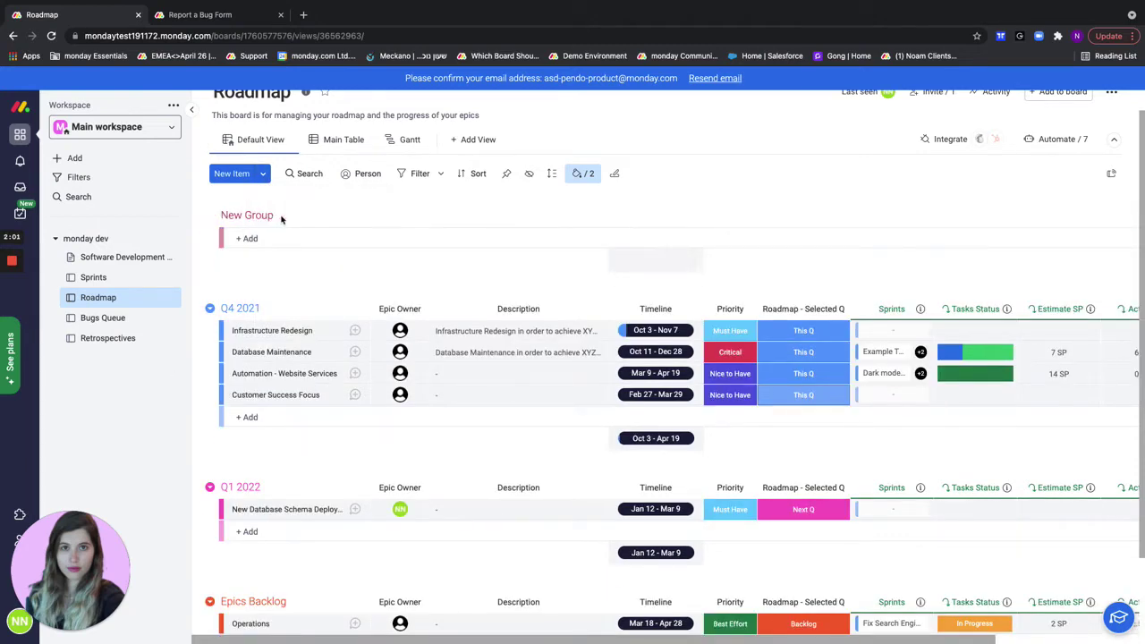
type("Q1")
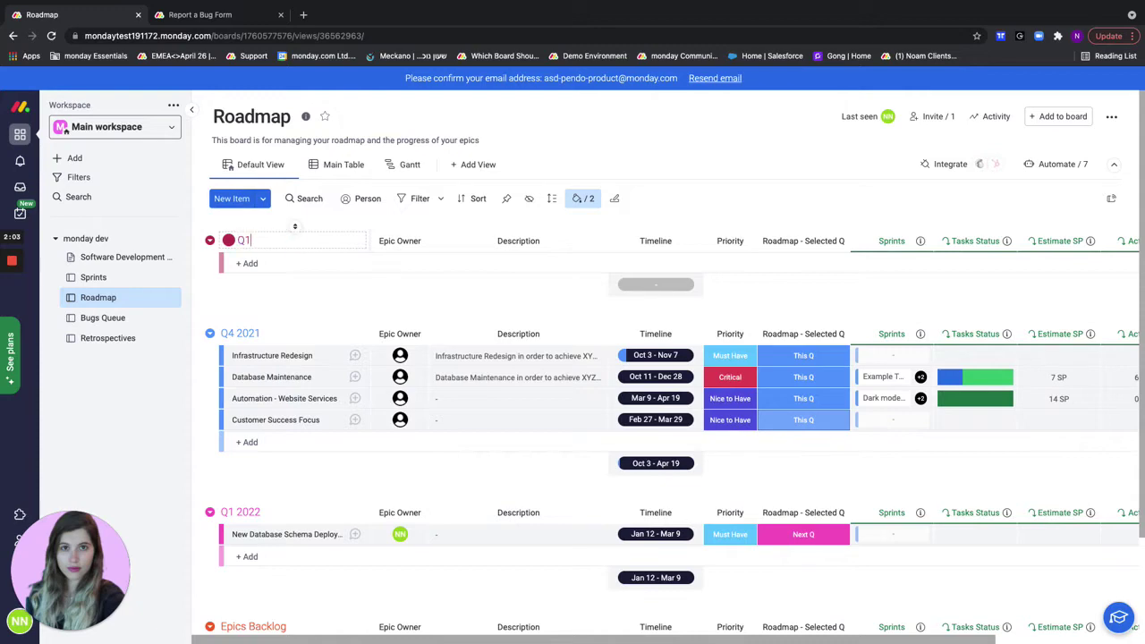
key("Return")
Set the Operations epic's quarter to This Q so it moves into Q1
scroll(359, 549, "down", 1)
scroll(359, 548, "down", 2)
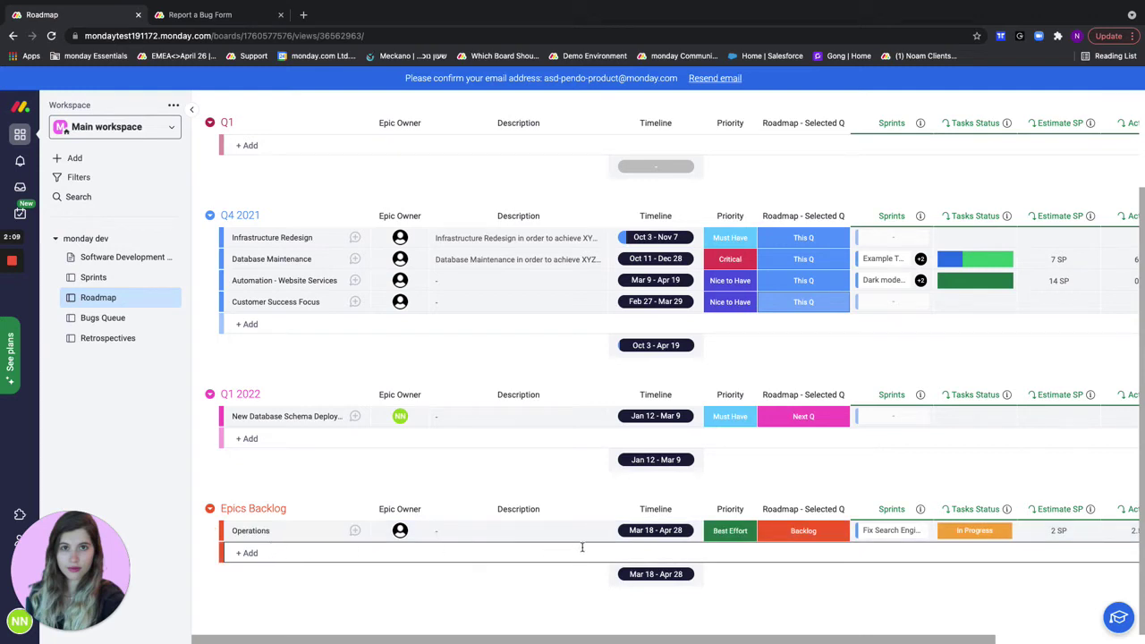
scroll(295, 384, "up", 1)
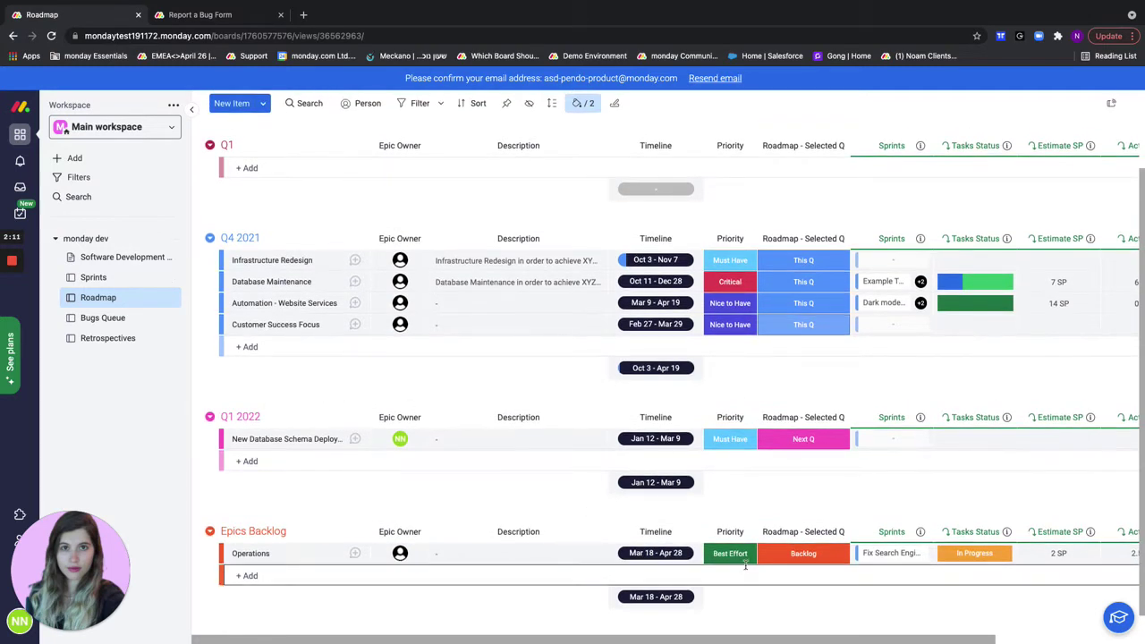
left_click(803, 559)
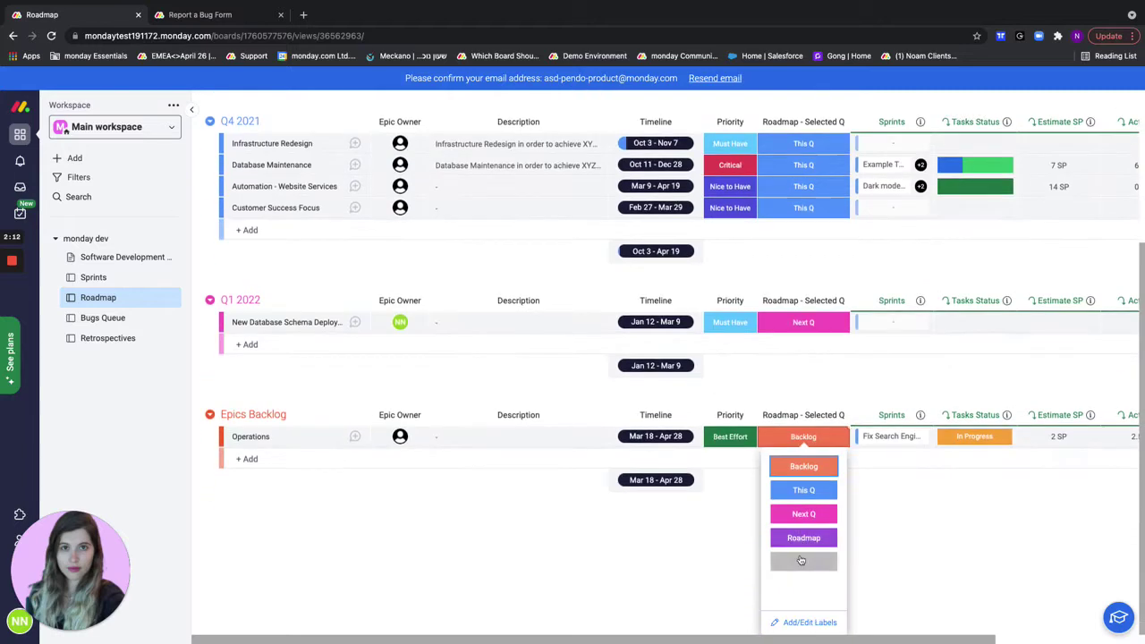
left_click(802, 490)
scroll(787, 380, "up", 1)
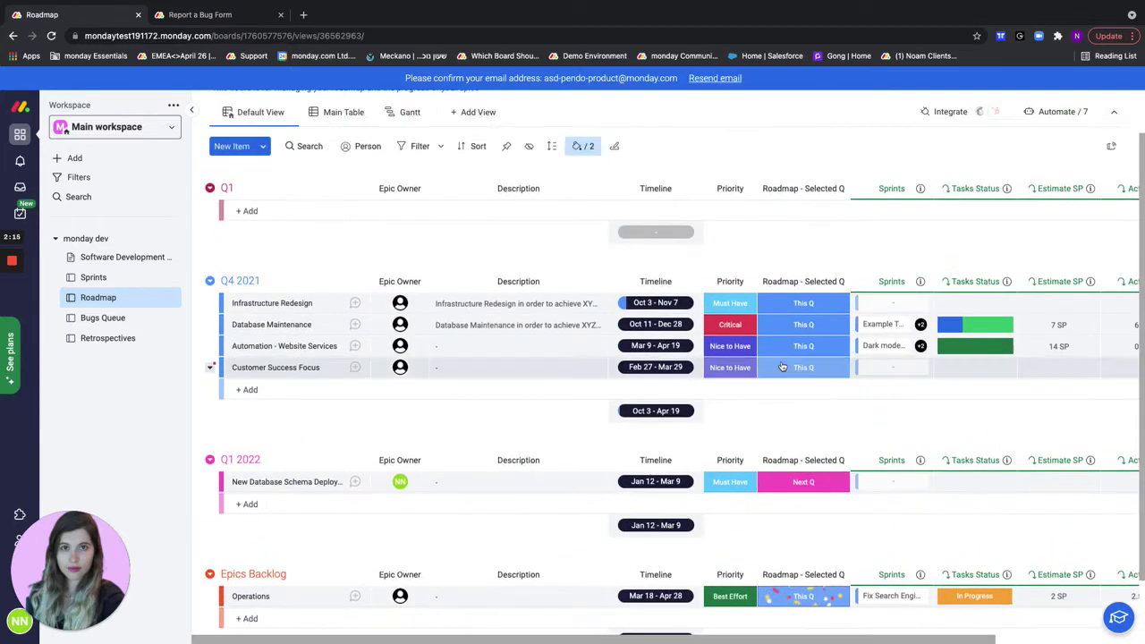
scroll(580, 238, "up", 1)
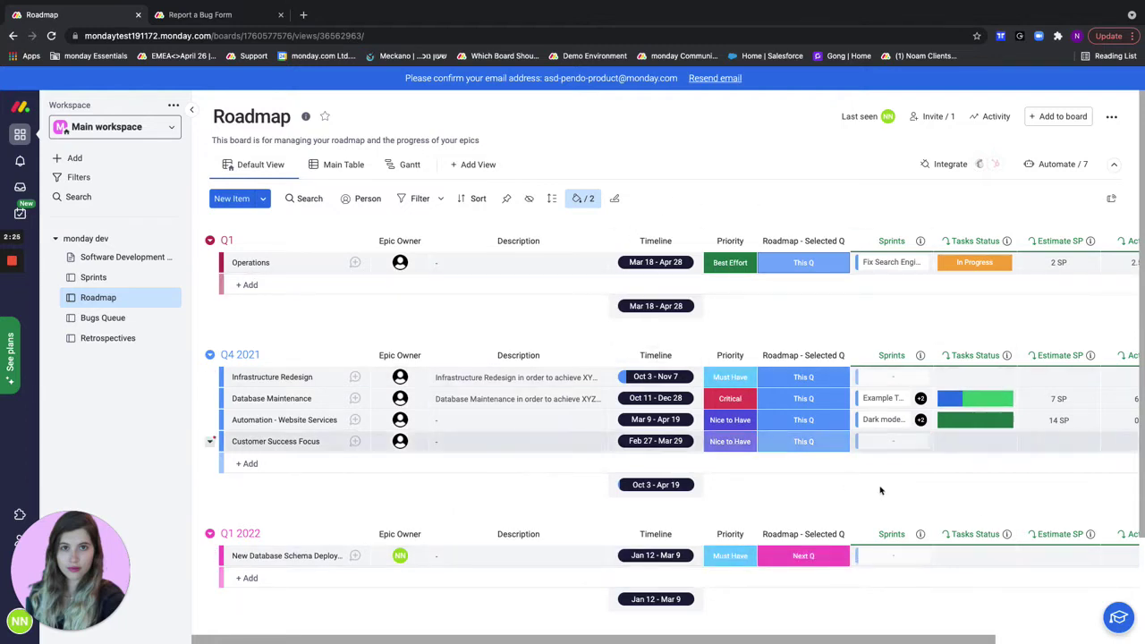
Enter the draft Epic Description 'descrio-' for Operations, then close its item card
left_click(355, 263)
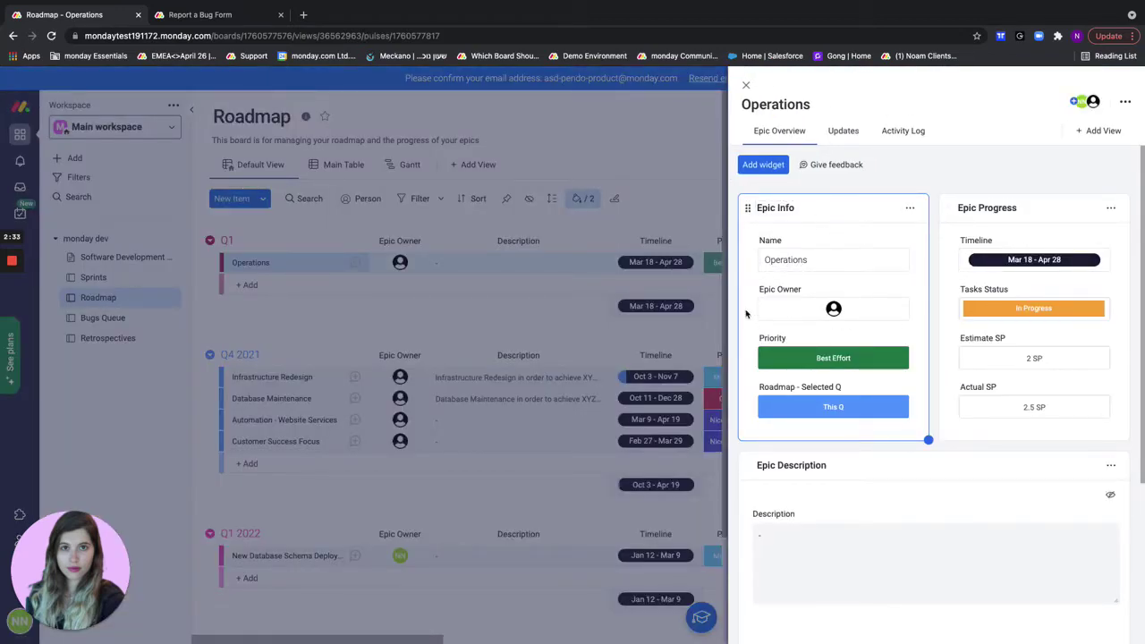
scroll(1016, 413, "down", 1)
scroll(1016, 413, "down", 3)
left_click(896, 414)
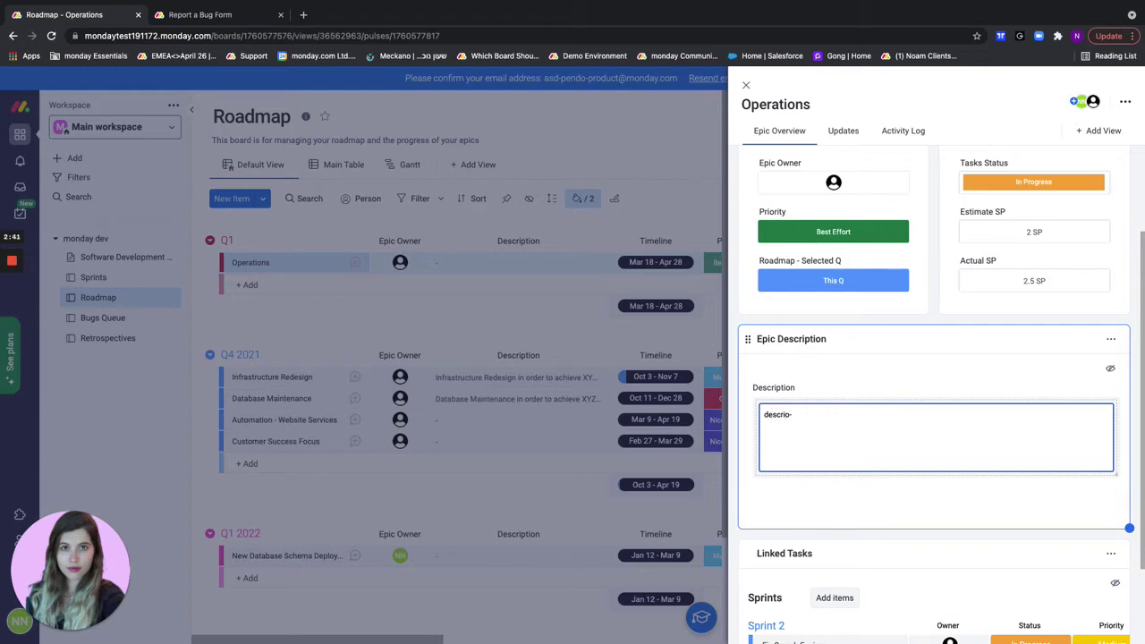
scroll(971, 461, "down", 3)
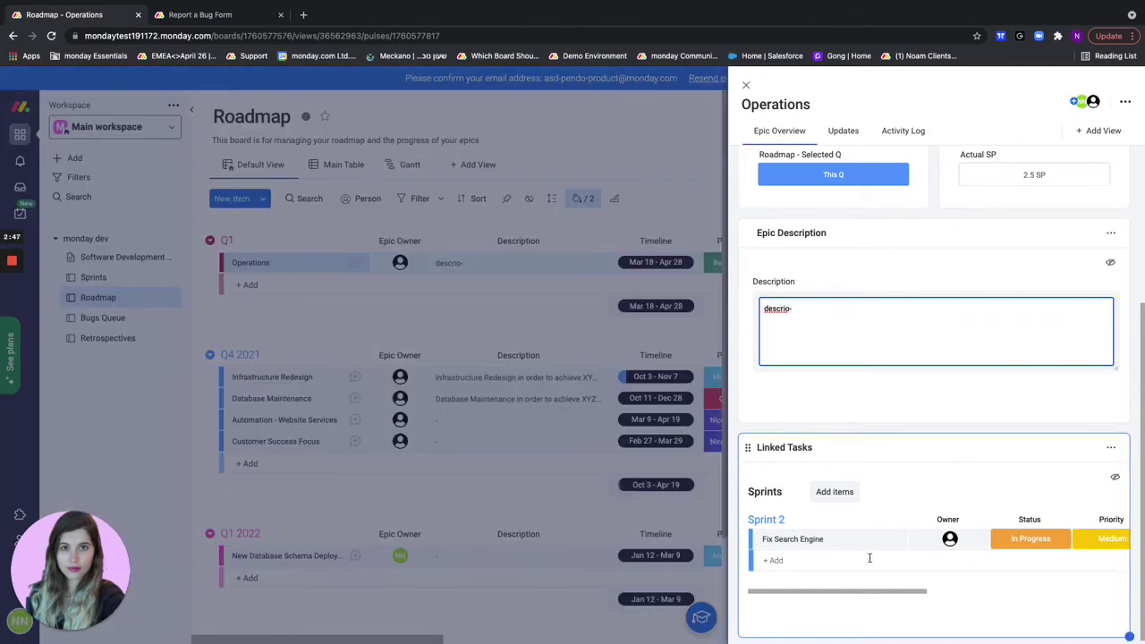
left_click(433, 391)
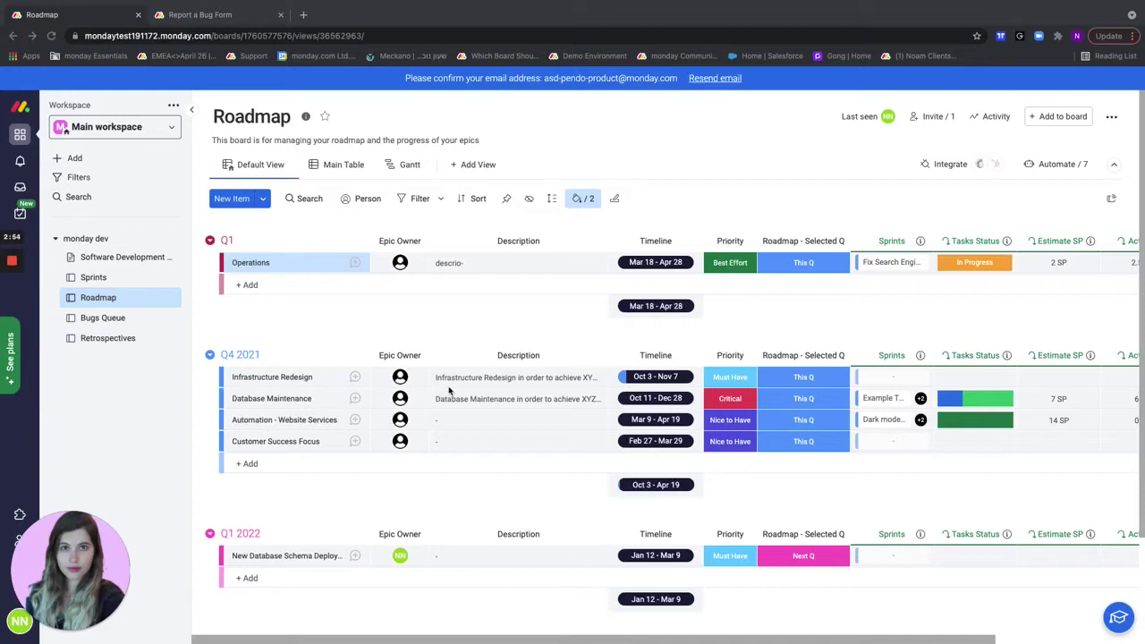
Group the Roadmap Gantt chart by Epic Owner, then return to the Default View table
left_click(403, 166)
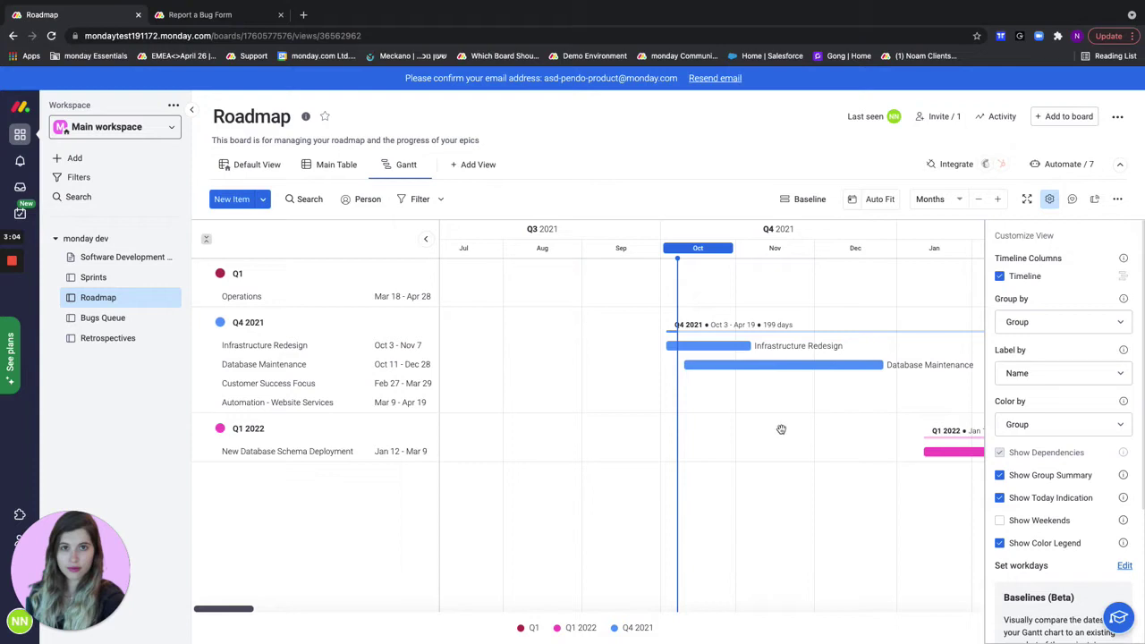
left_click_drag(766, 430, 627, 435)
left_click(1050, 201)
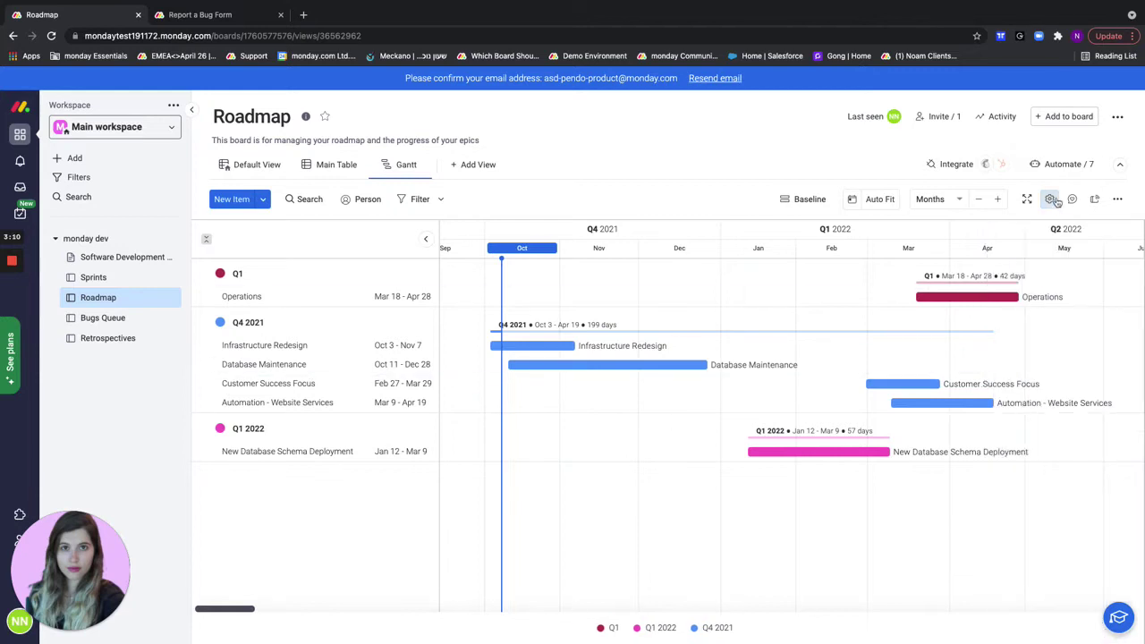
left_click(1052, 201)
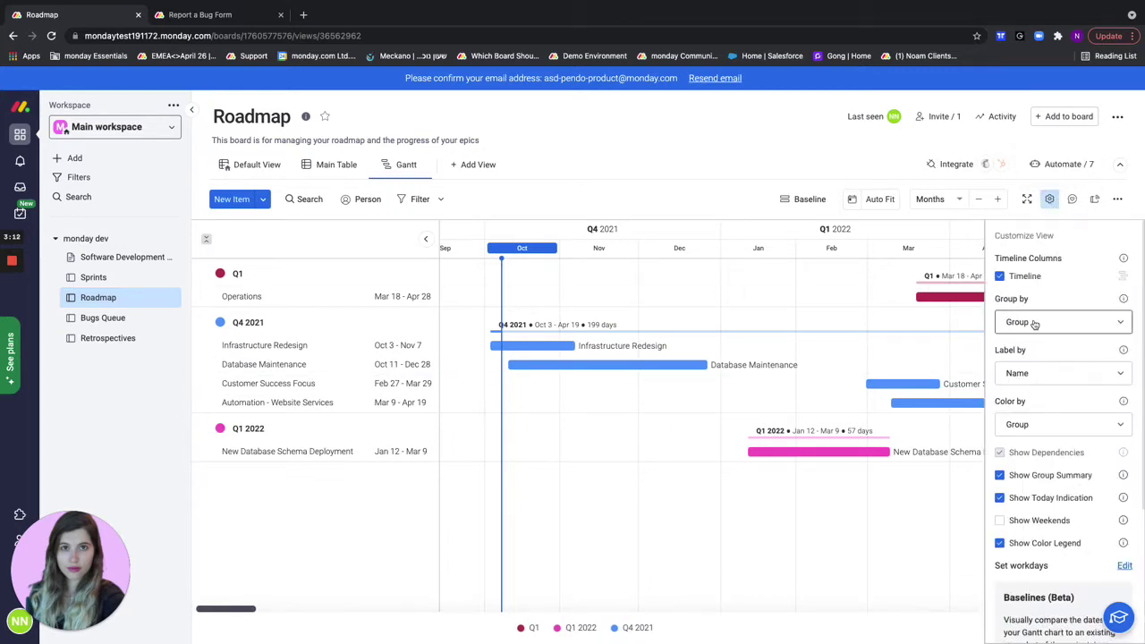
left_click(1030, 323)
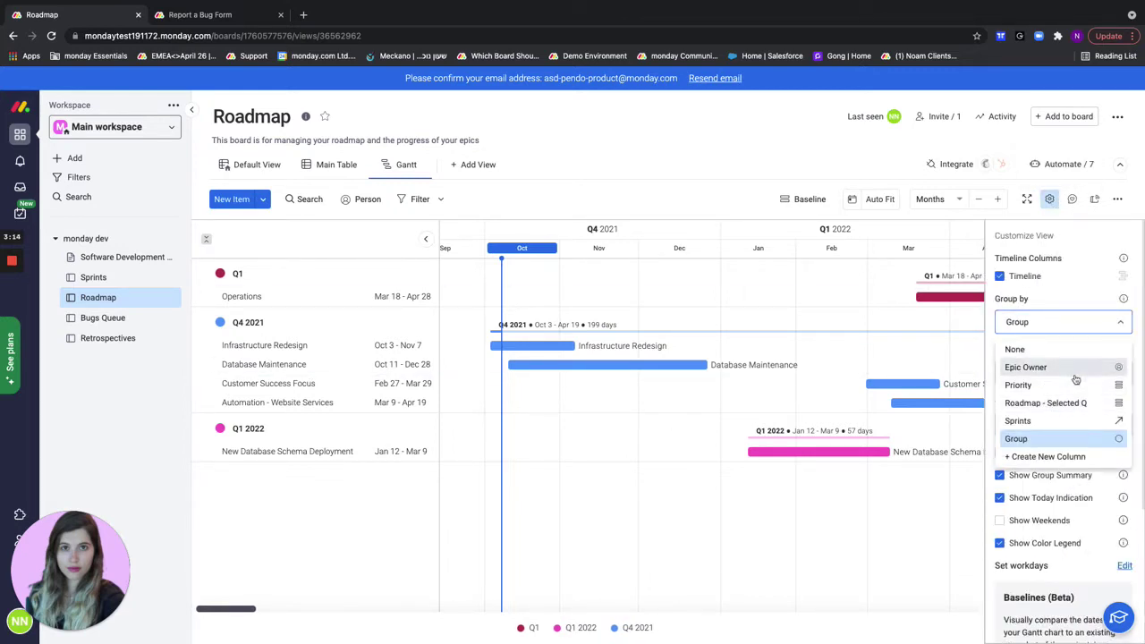
left_click(1025, 367)
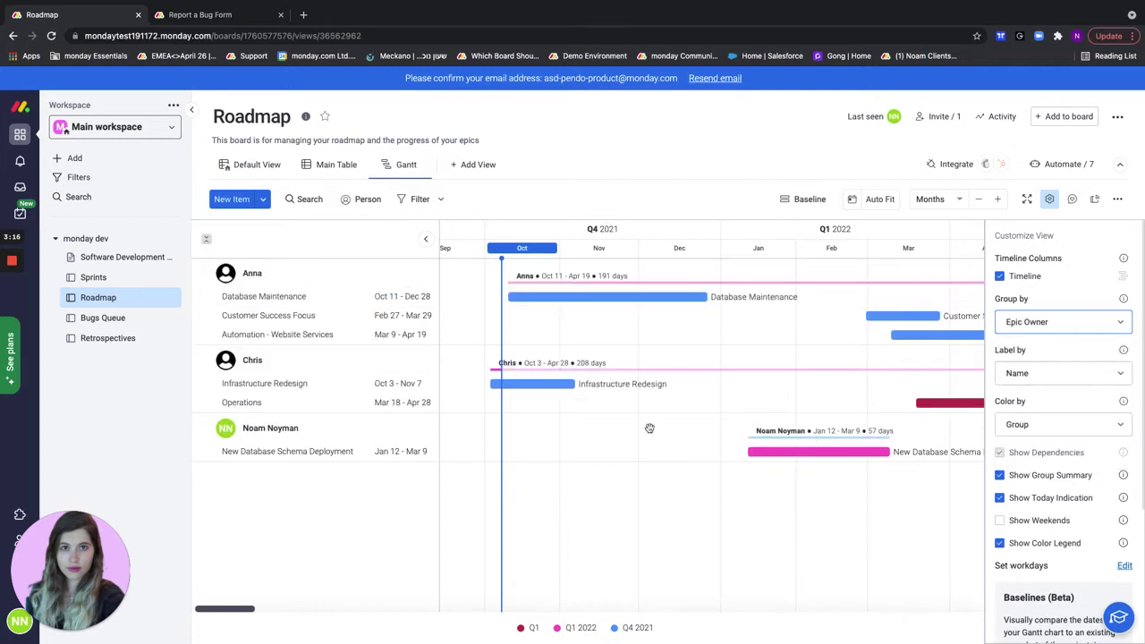
left_click(1049, 198)
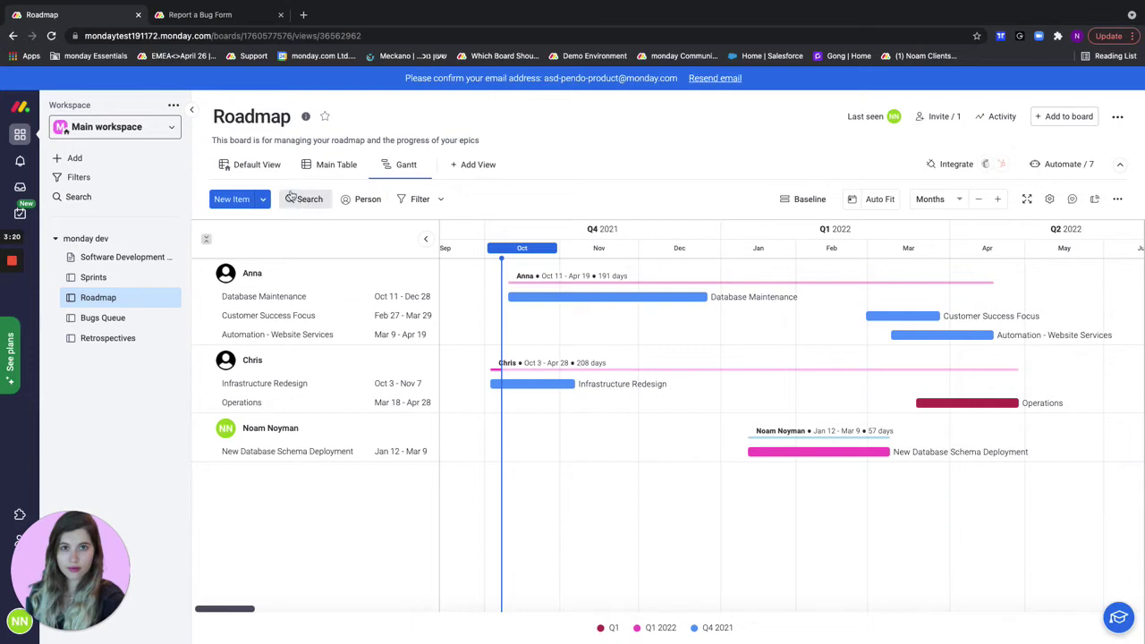
left_click(248, 166)
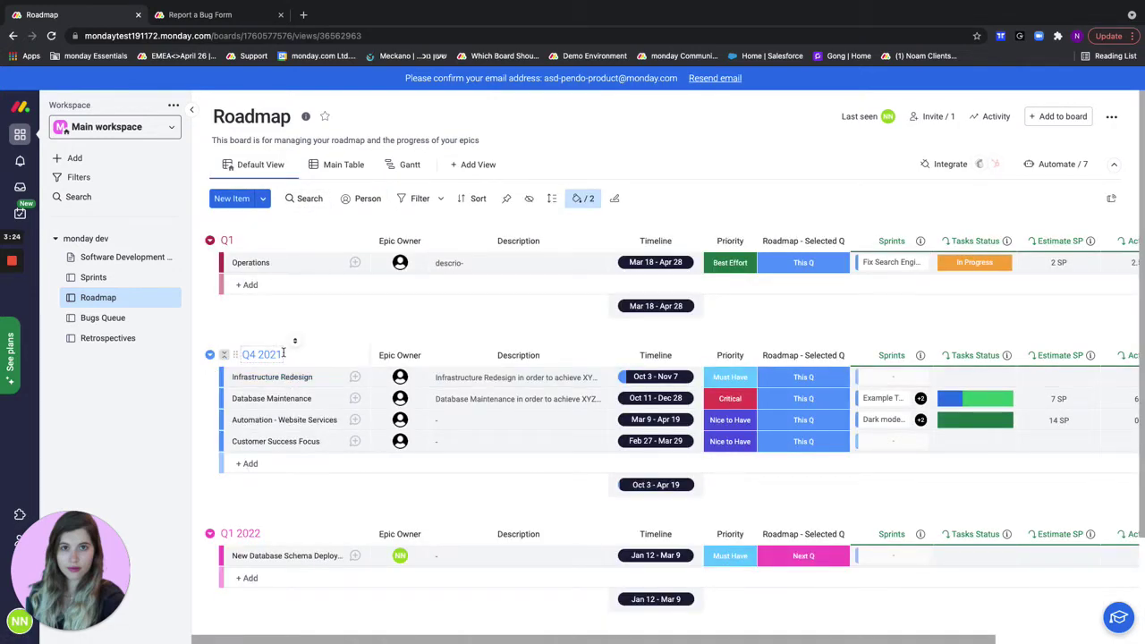
Move Salesforce permissions bug into Sprint 2, and Dark mode design and Information & Data Discovery into Backlog
left_click(108, 280)
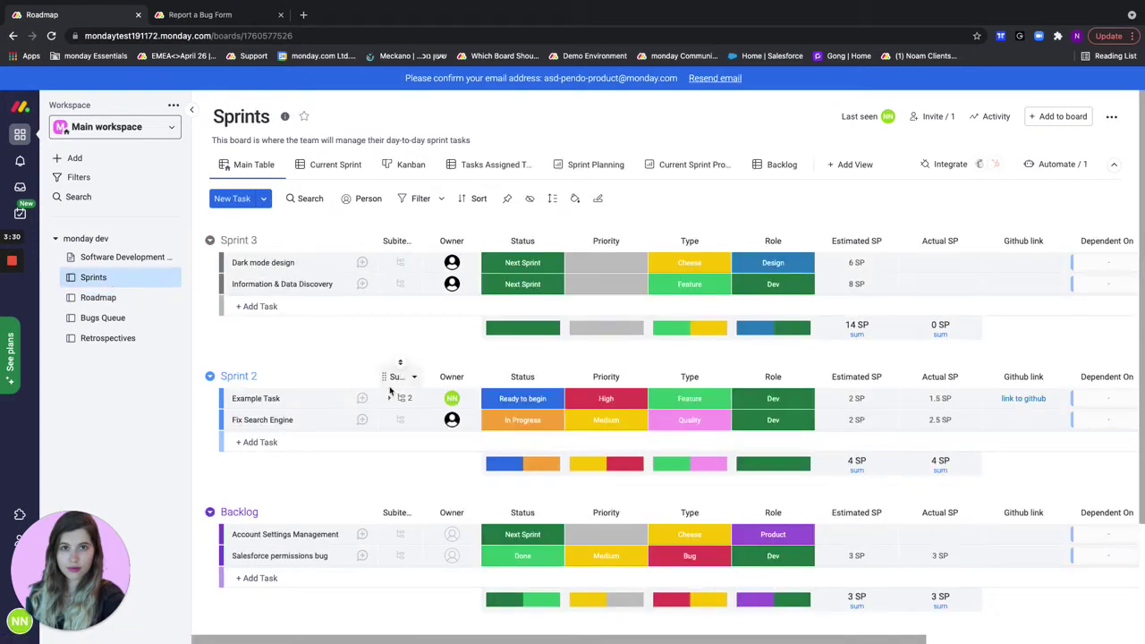
scroll(394, 393, "down", 1)
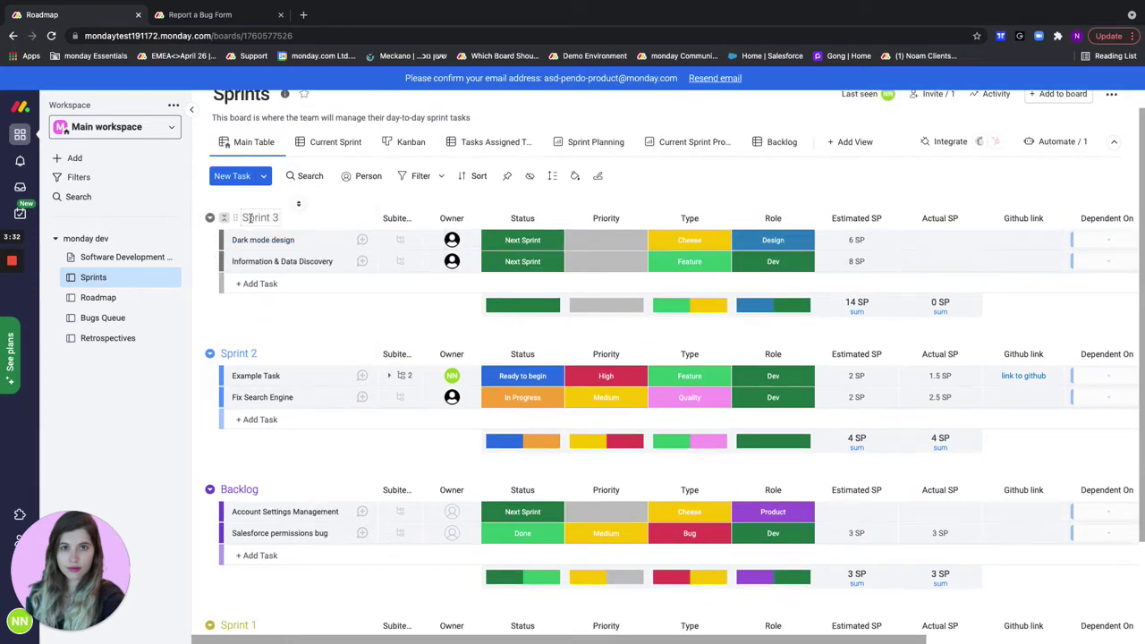
scroll(259, 344, "down", 3)
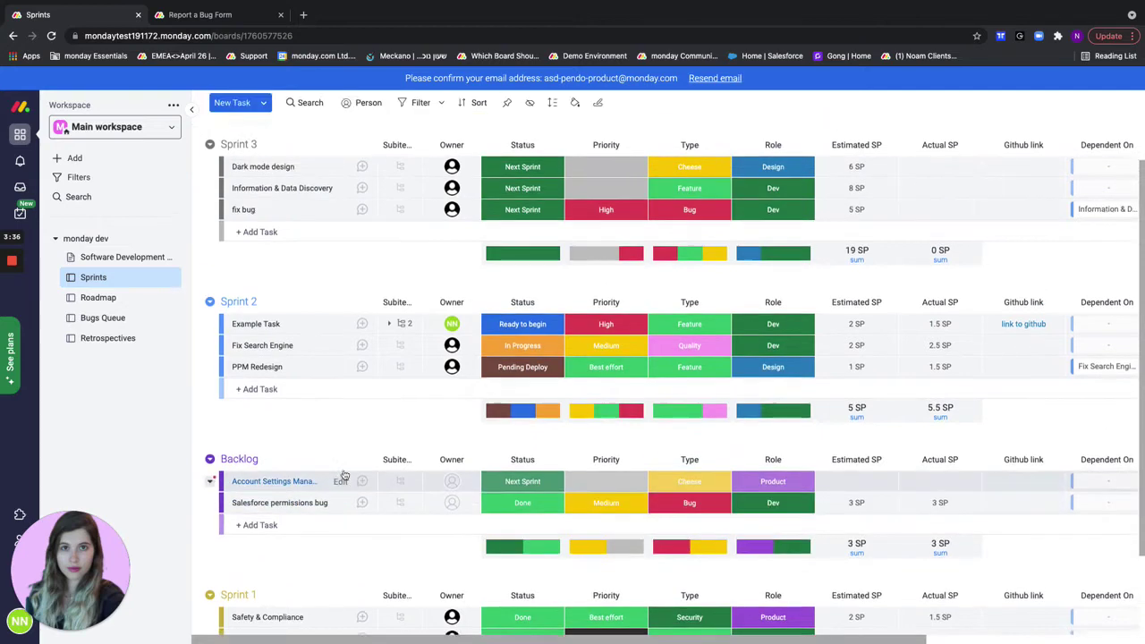
scroll(331, 469, "up", 2)
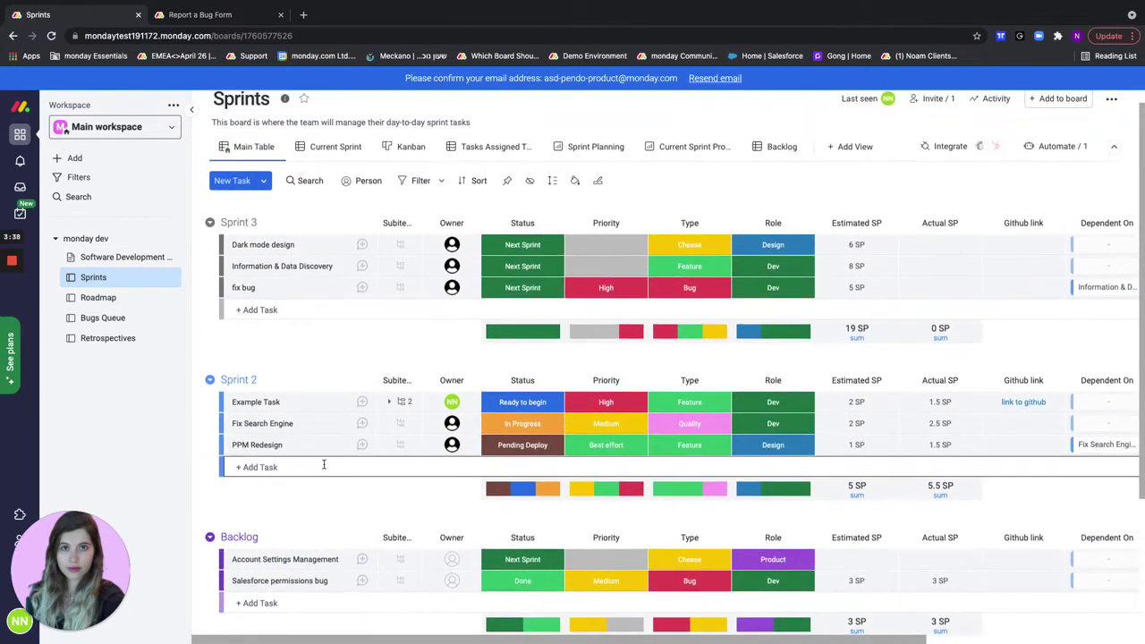
scroll(324, 464, "up", 1)
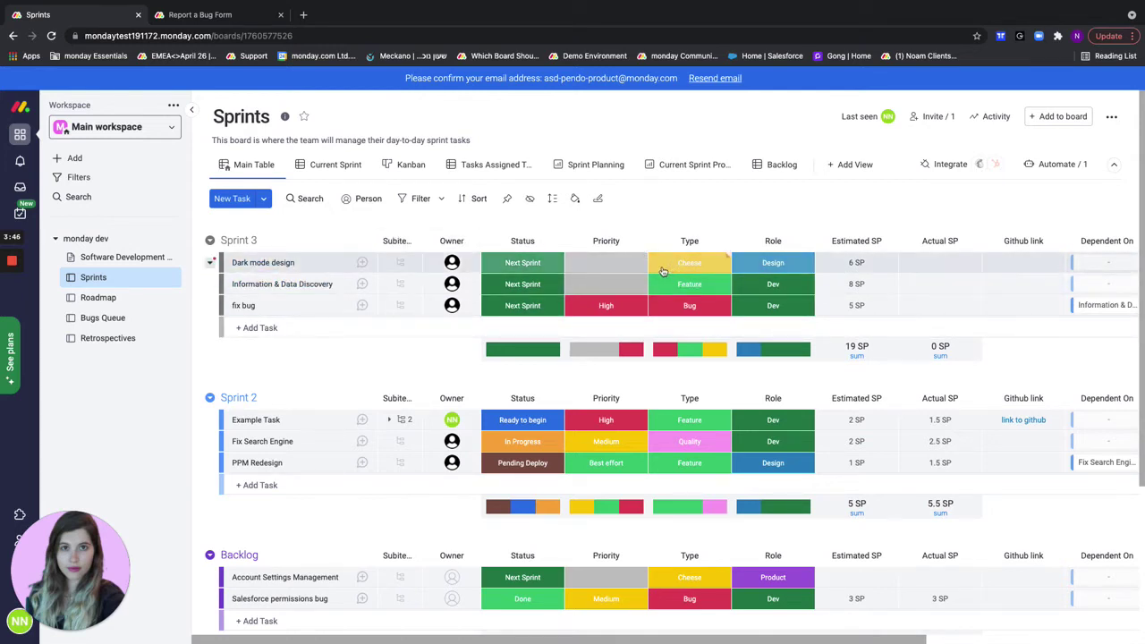
left_click_drag(865, 641, 990, 641)
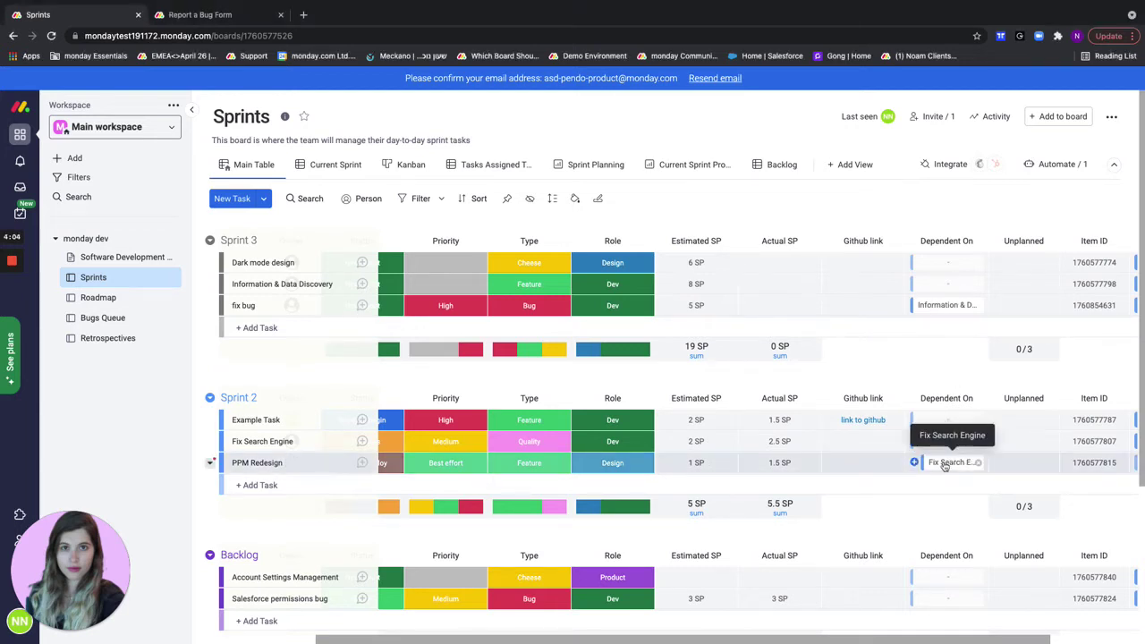
scroll(1063, 509, "right", 3)
scroll(1062, 510, "down", 3)
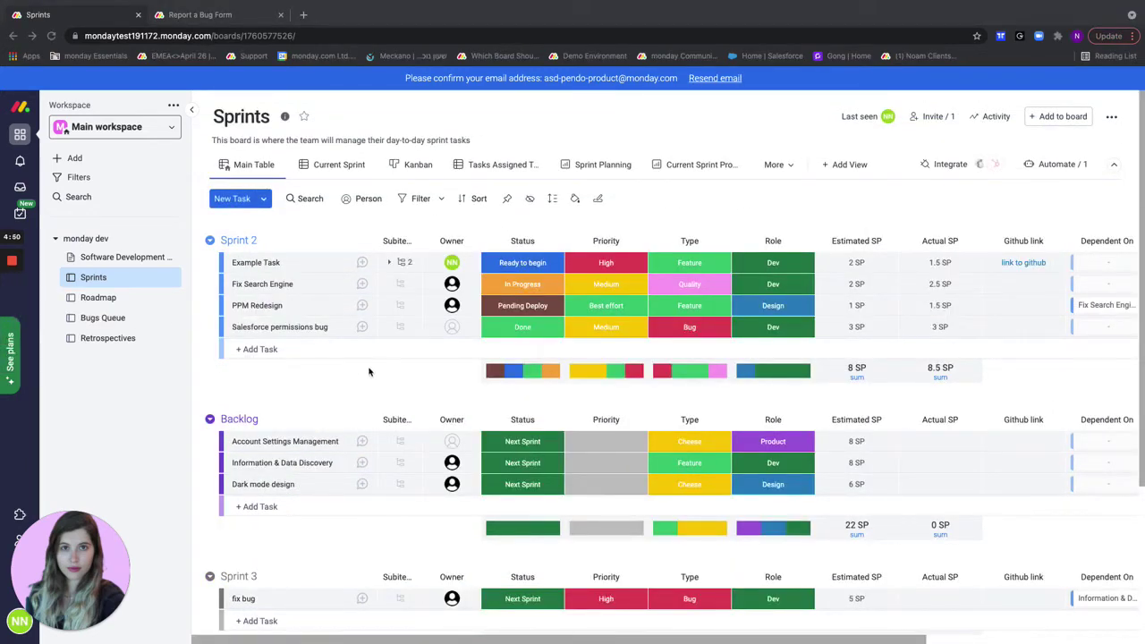
Show the current sprint's progress: 25% done, 8 planned SP, 3 done SP
left_click(336, 166)
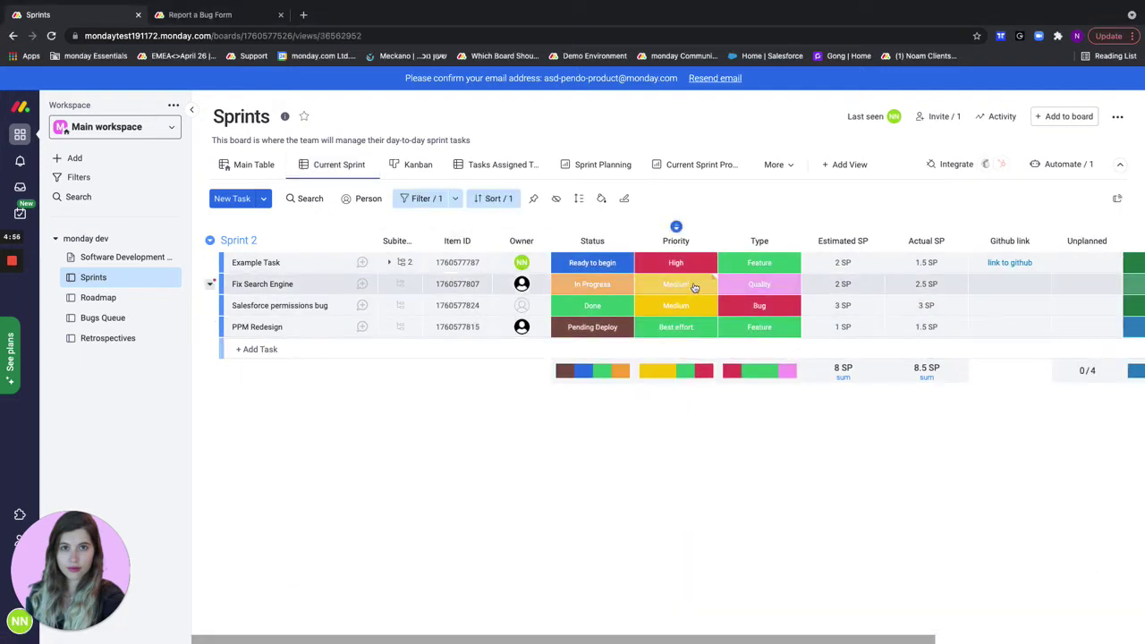
left_click(685, 170)
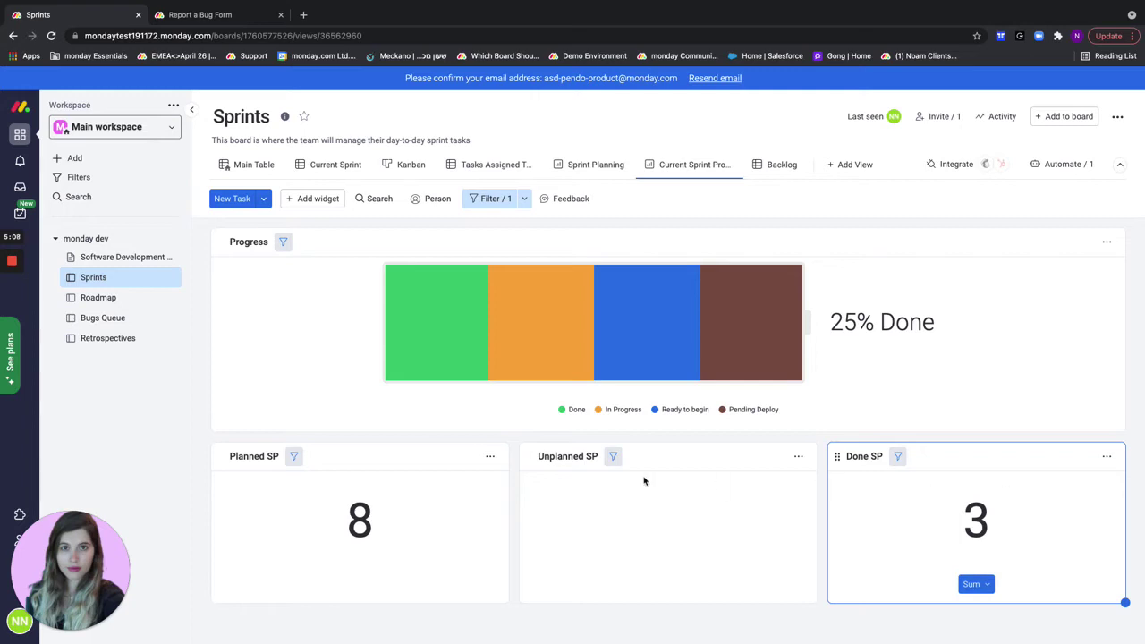
Browse the Kanban, Main Table and Backlog views, ending on Tasks Assigned To Me with Example Task
left_click(403, 166)
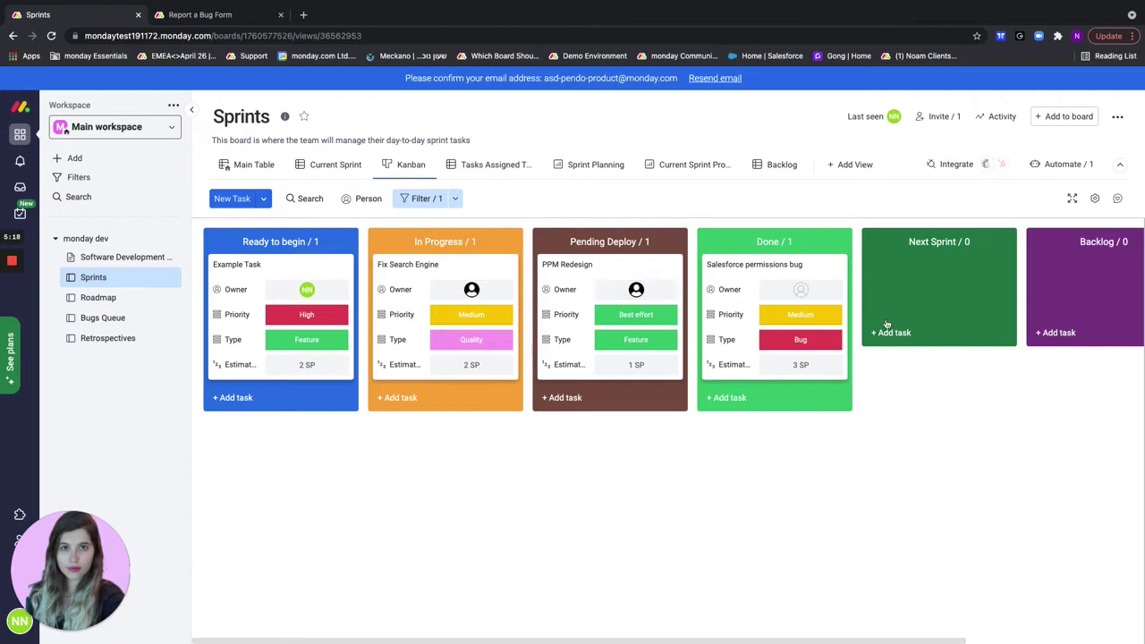
left_click(237, 170)
left_click(772, 165)
left_click(794, 224)
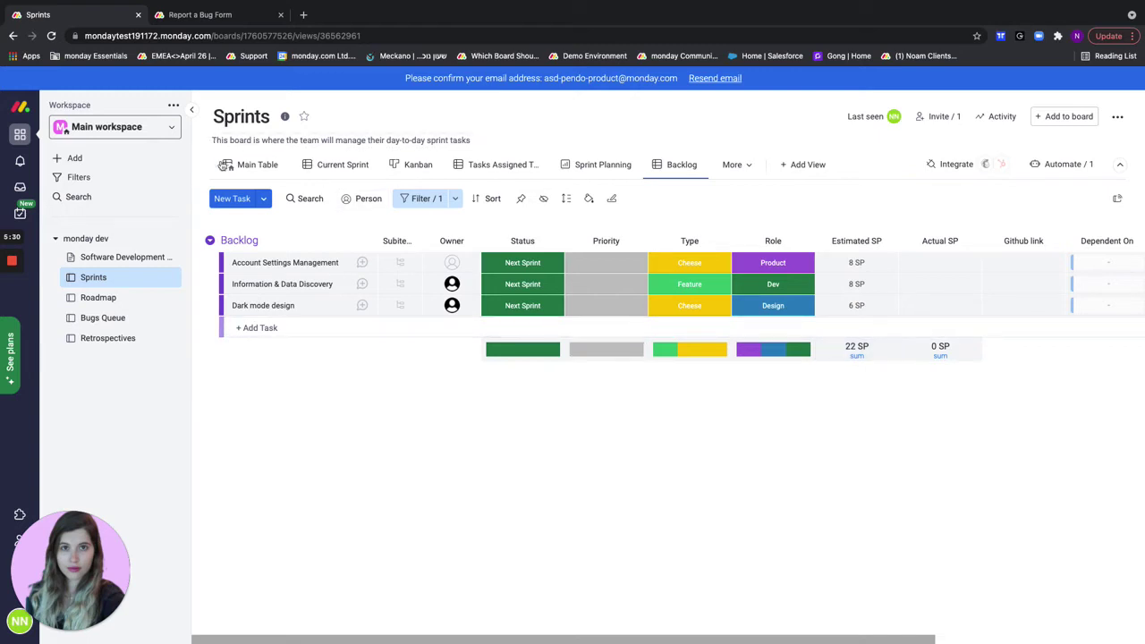
left_click(253, 164)
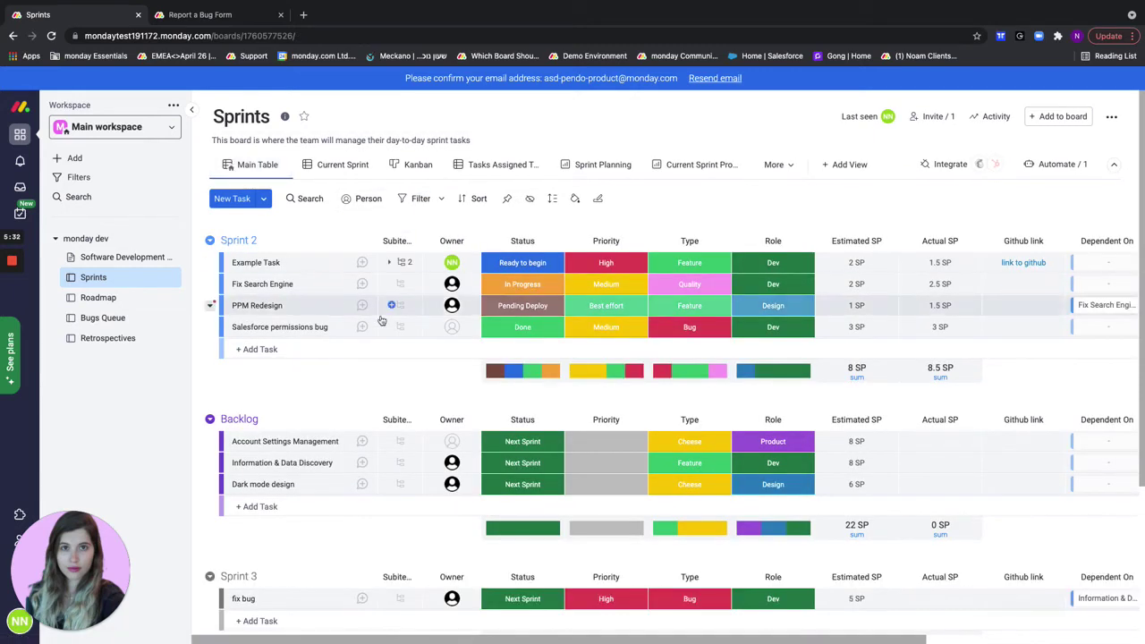
left_click(483, 167)
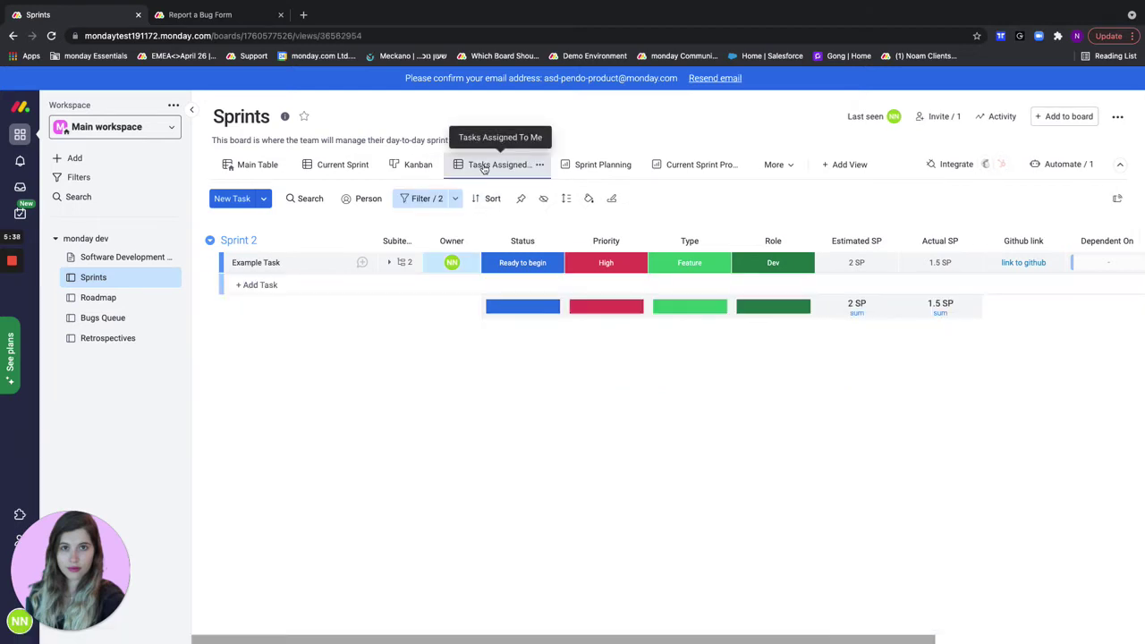
mouse_move(452, 269)
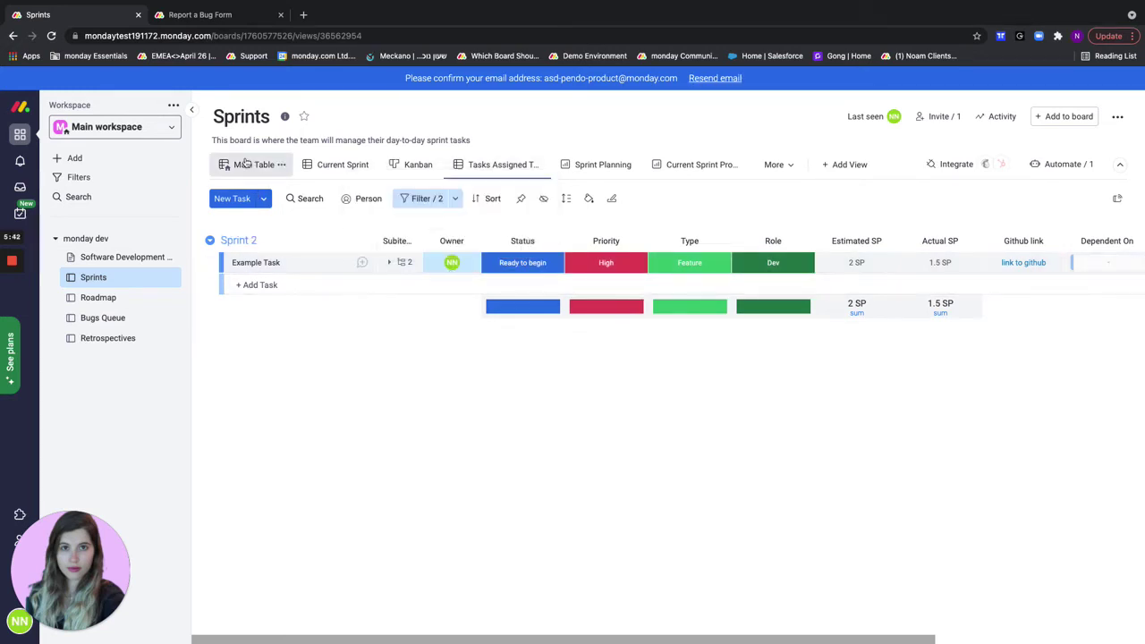
Add a new group named Sprint 3 at the top of the Main Table
left_click(257, 164)
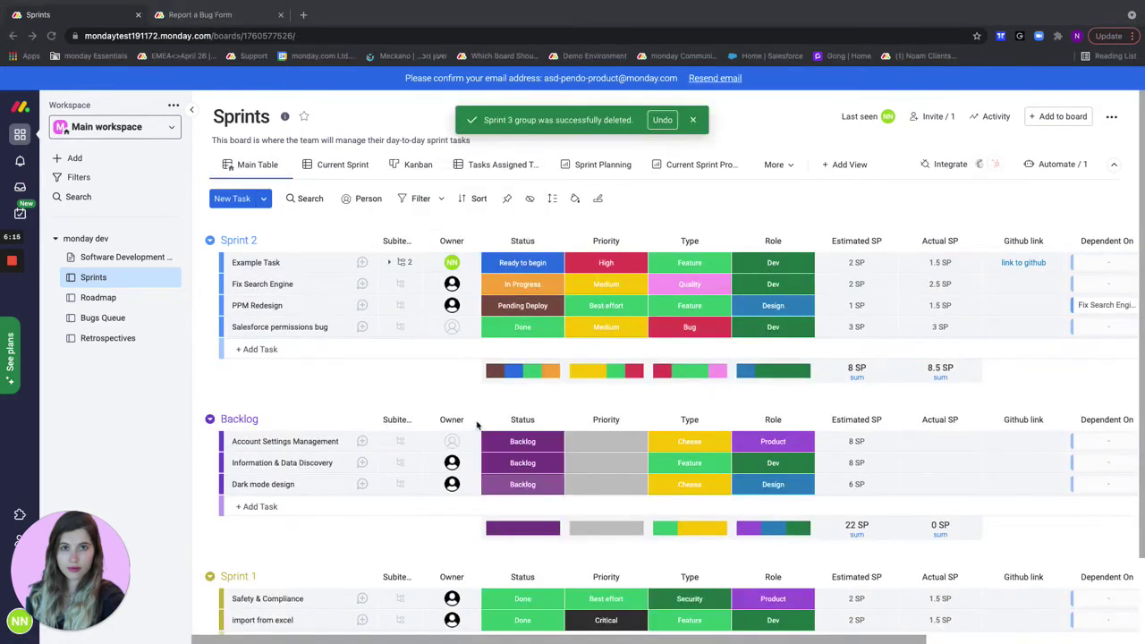
left_click(693, 122)
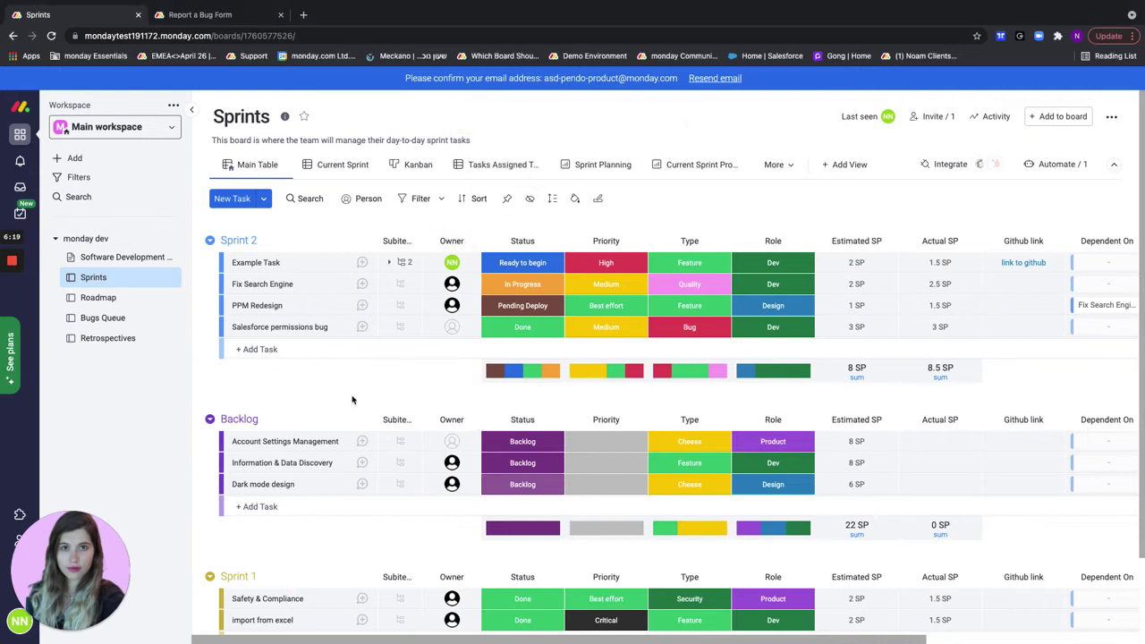
left_click(264, 199)
left_click(280, 227)
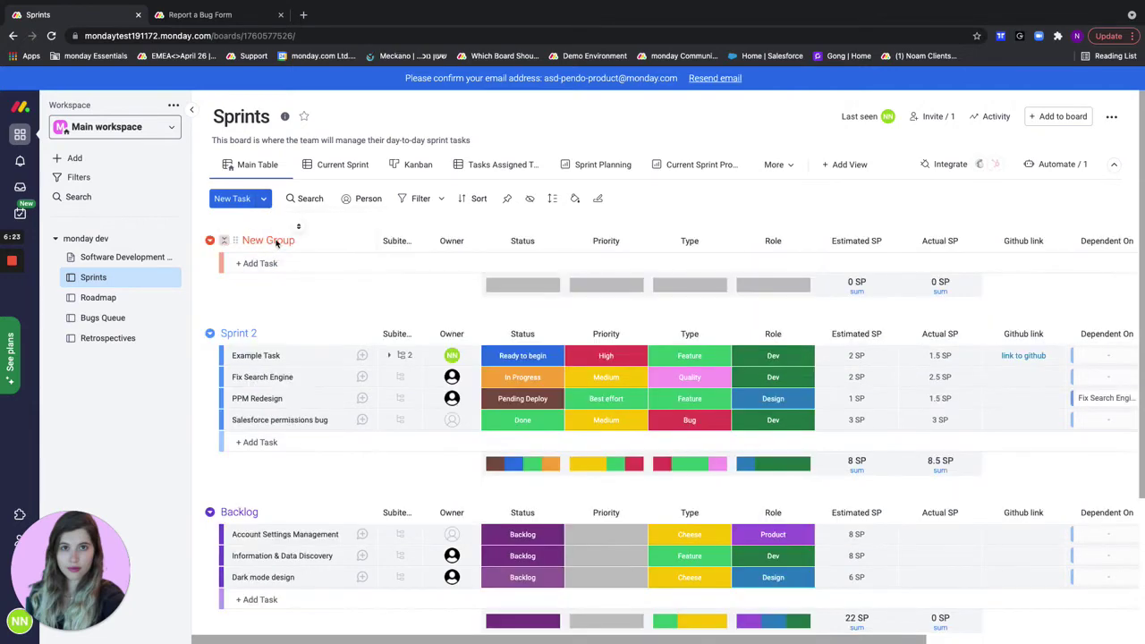
type("Sprint 3")
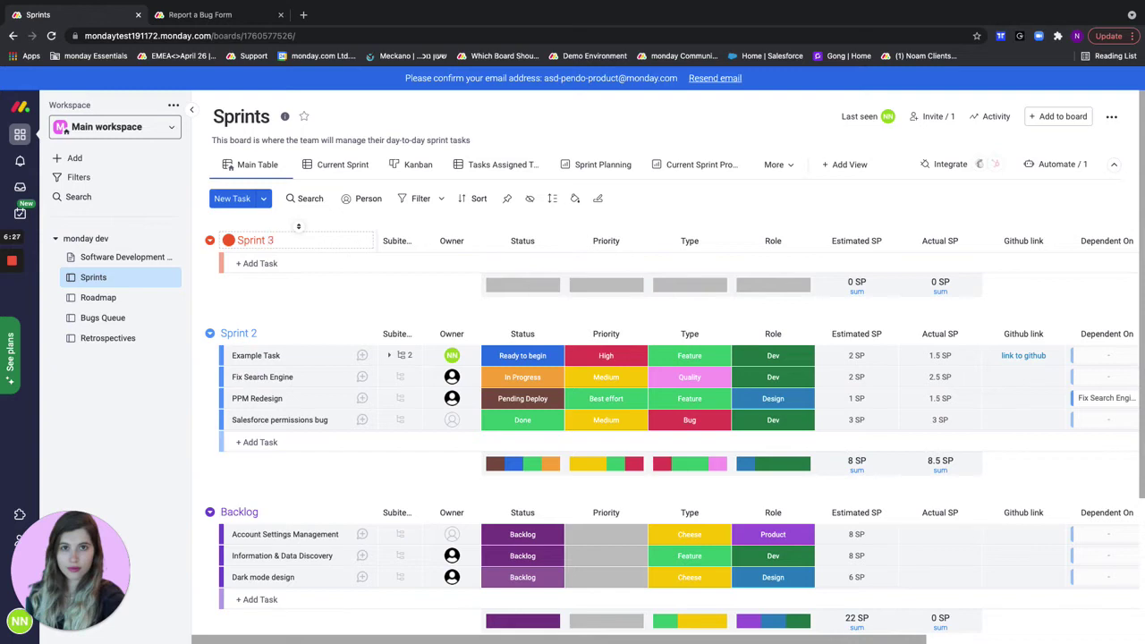
key("Return")
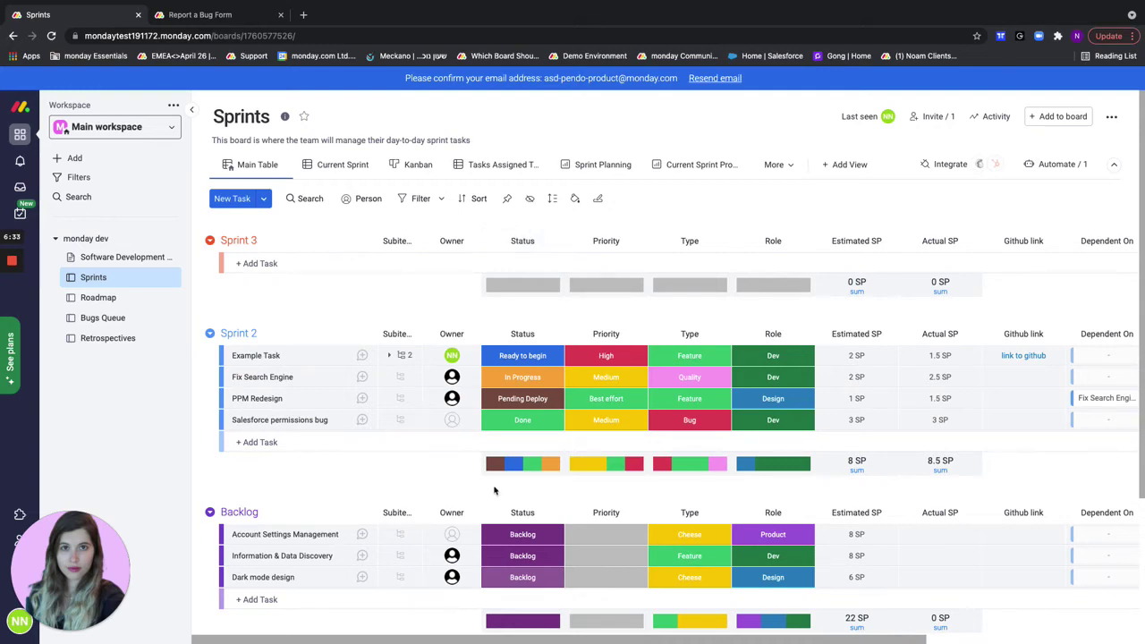
Mark Account Settings Management, Information & Data Discovery and Dark mode design as Next Sprint
scroll(532, 550, "down", 1)
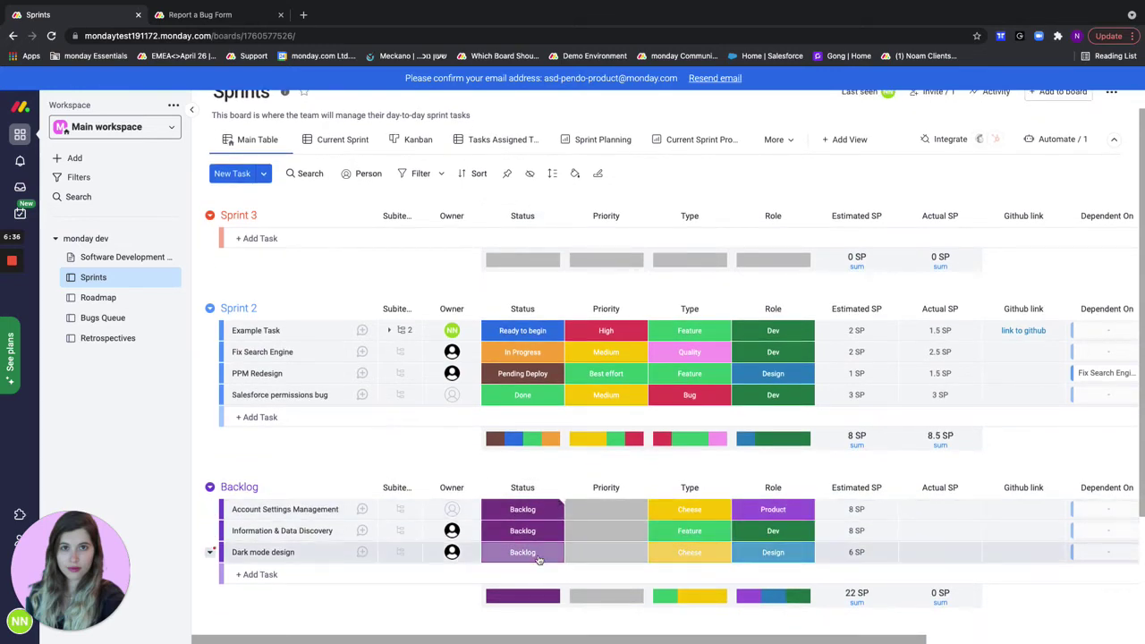
left_click(518, 511)
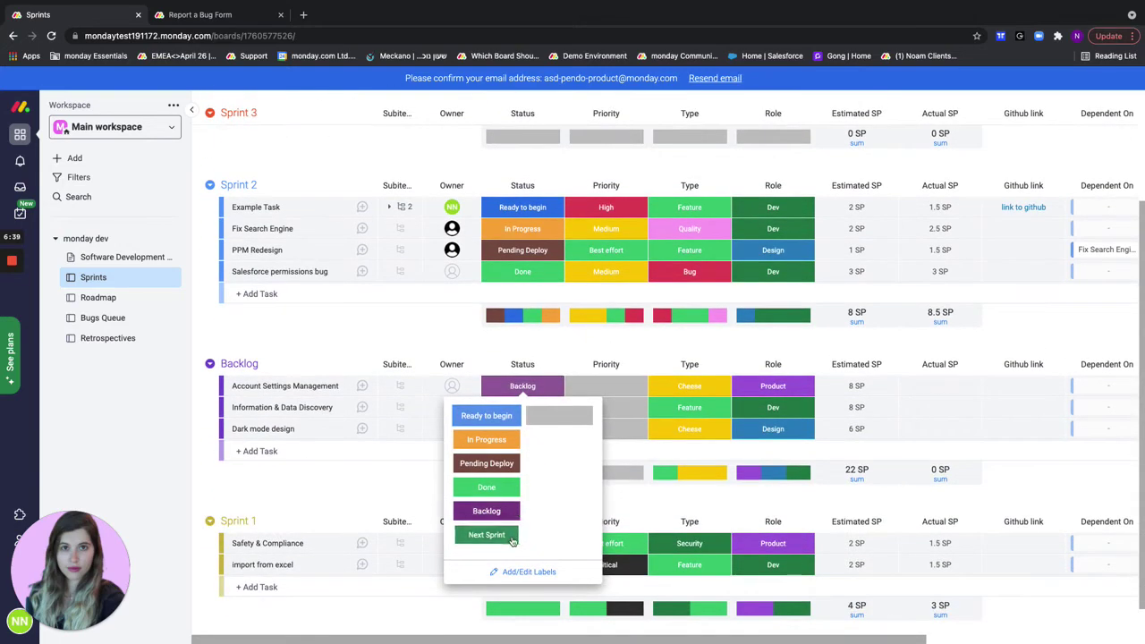
left_click(512, 536)
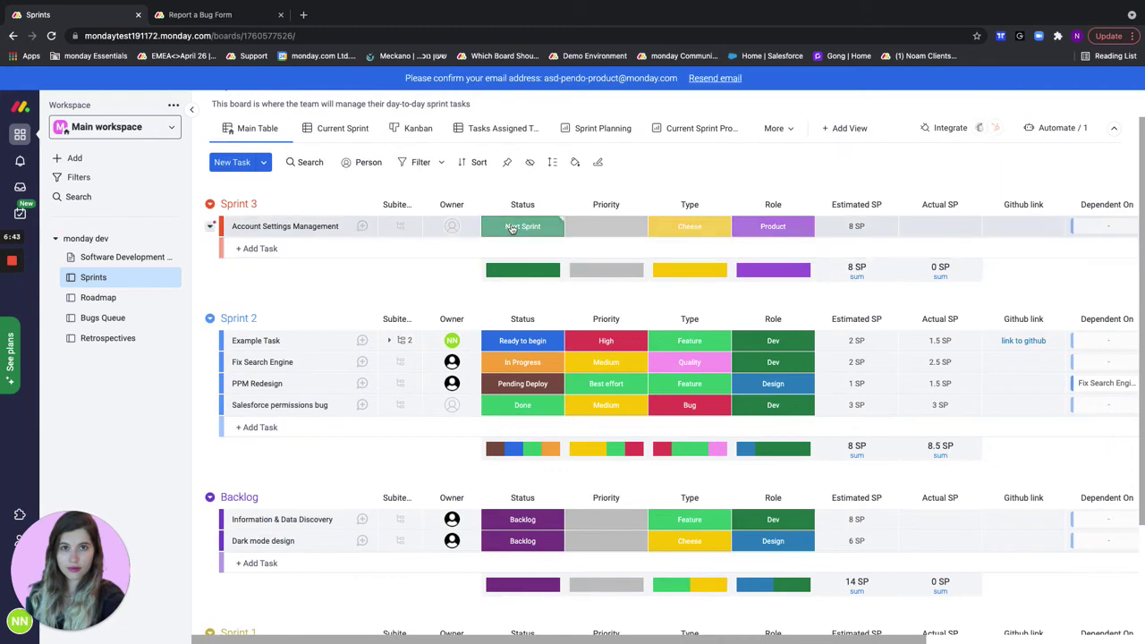
left_click(537, 522)
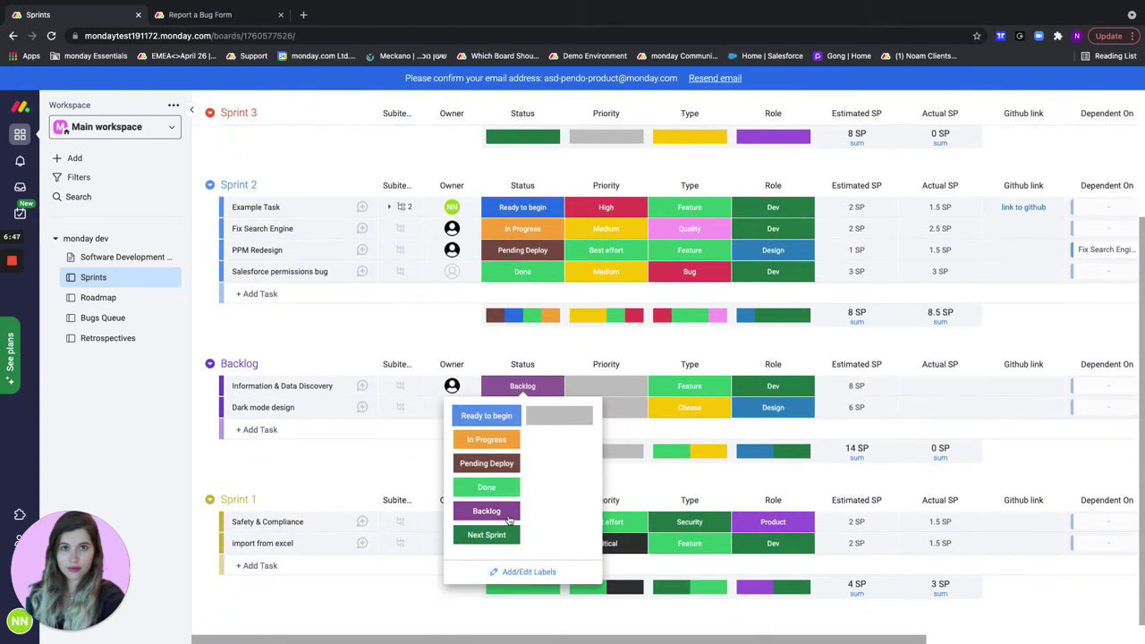
left_click(497, 537)
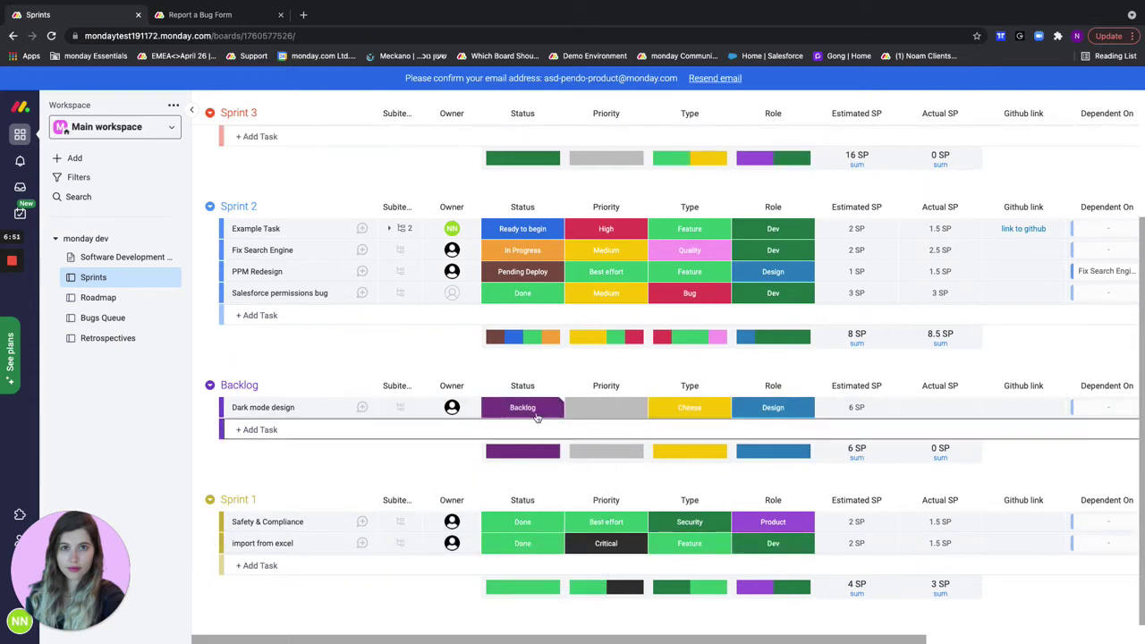
left_click(537, 417)
left_click(497, 555)
scroll(431, 432, "up", 1)
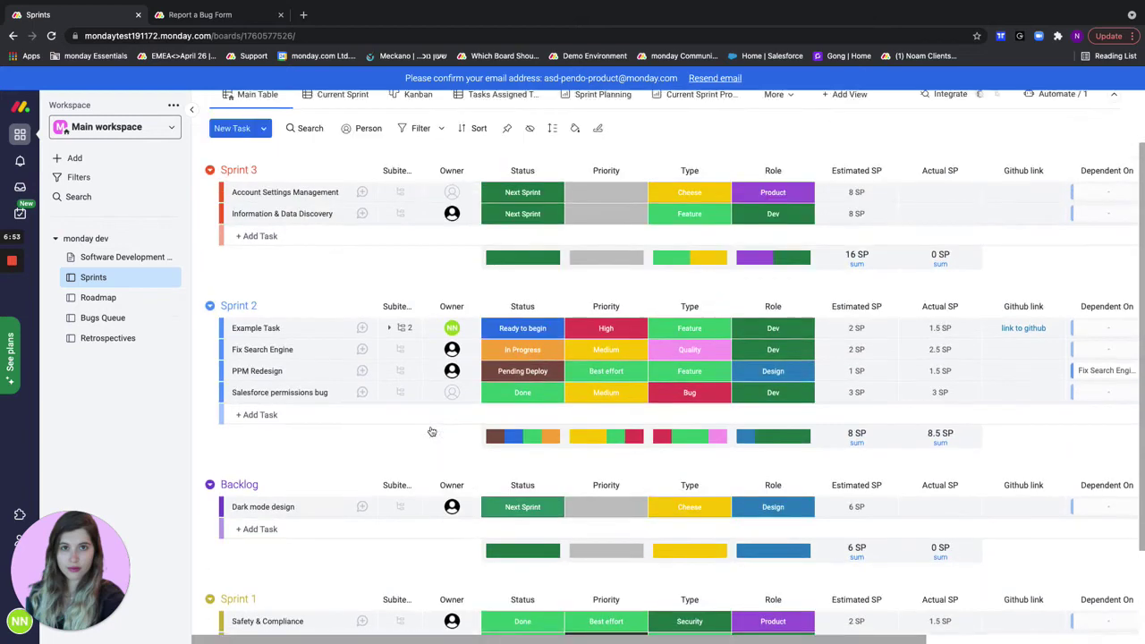
scroll(431, 432, "up", 1)
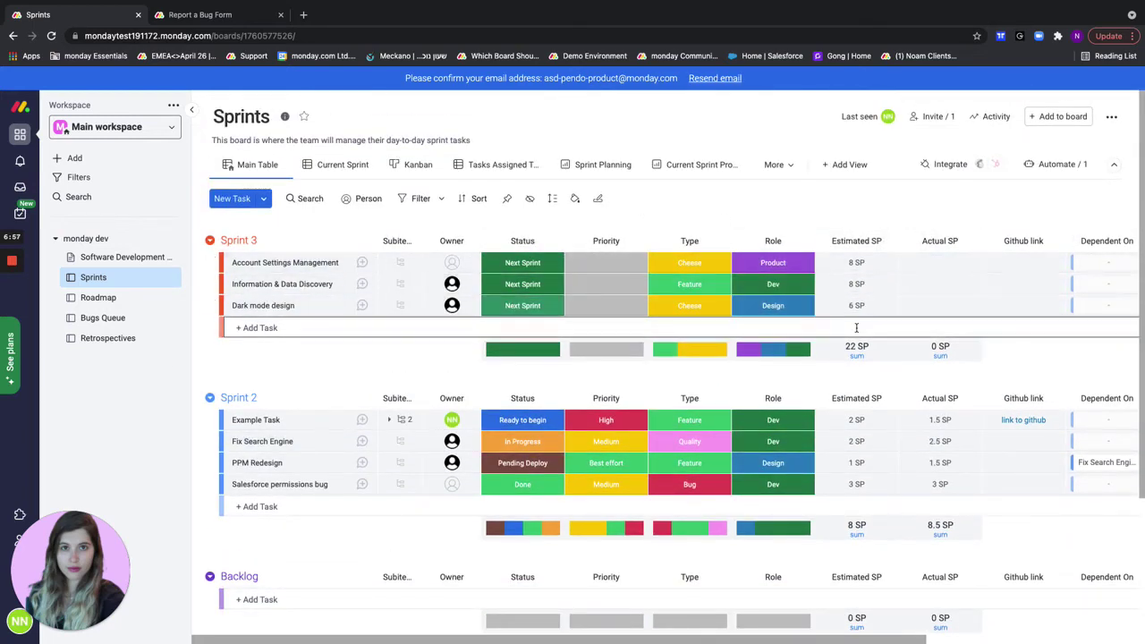
Give the Sprint 3 tasks High, Best effort and Low priority respectively
left_click(616, 262)
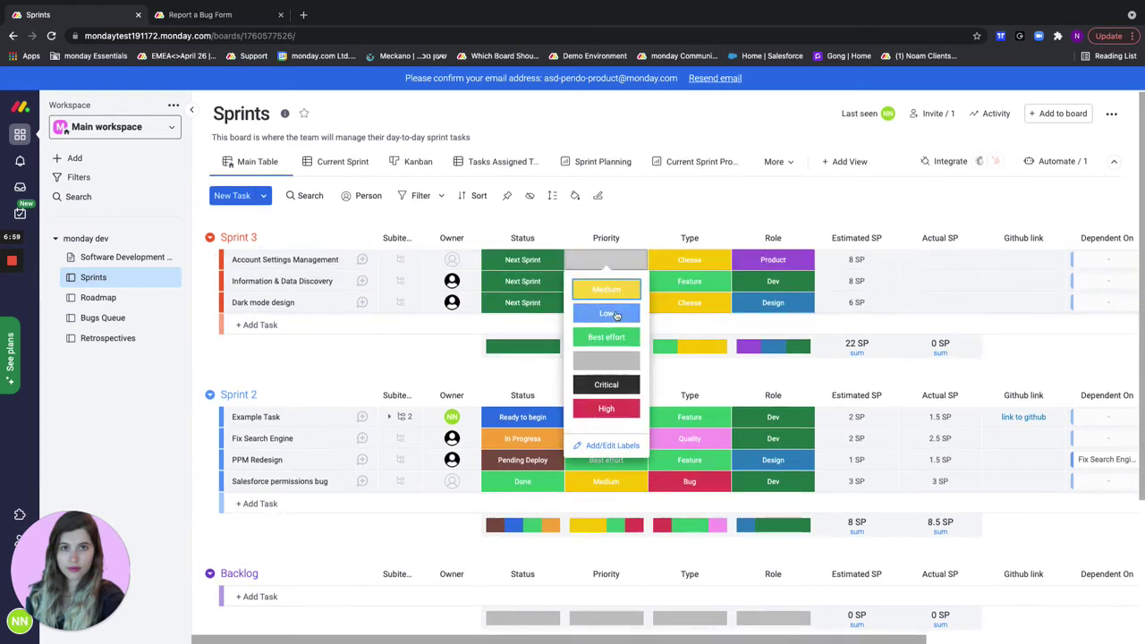
left_click(606, 408)
left_click(606, 281)
left_click(606, 359)
left_click(581, 302)
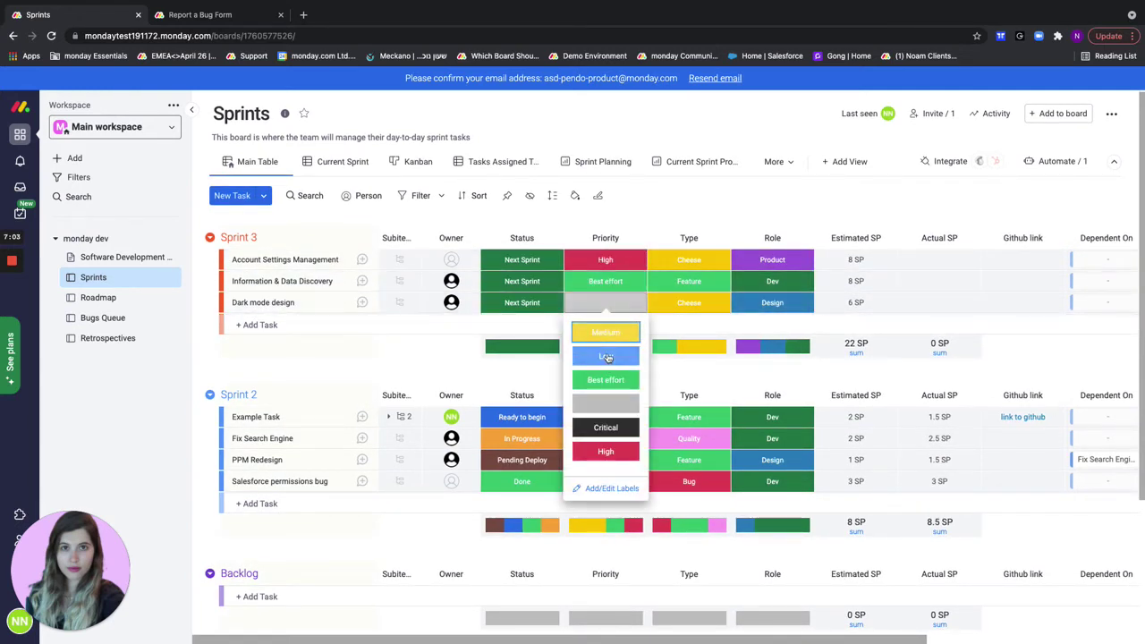
left_click(606, 356)
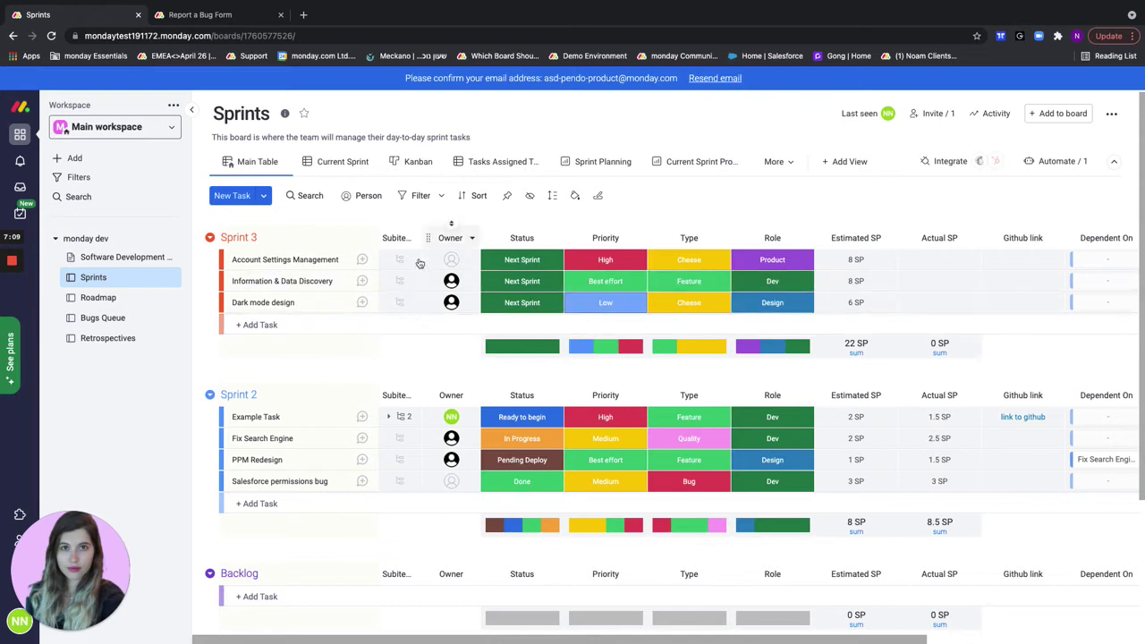
Review Sprint Planning's 22 planned SP and Capacity Planning bars (6 and 8 SP), then open the chart's options
left_click(583, 164)
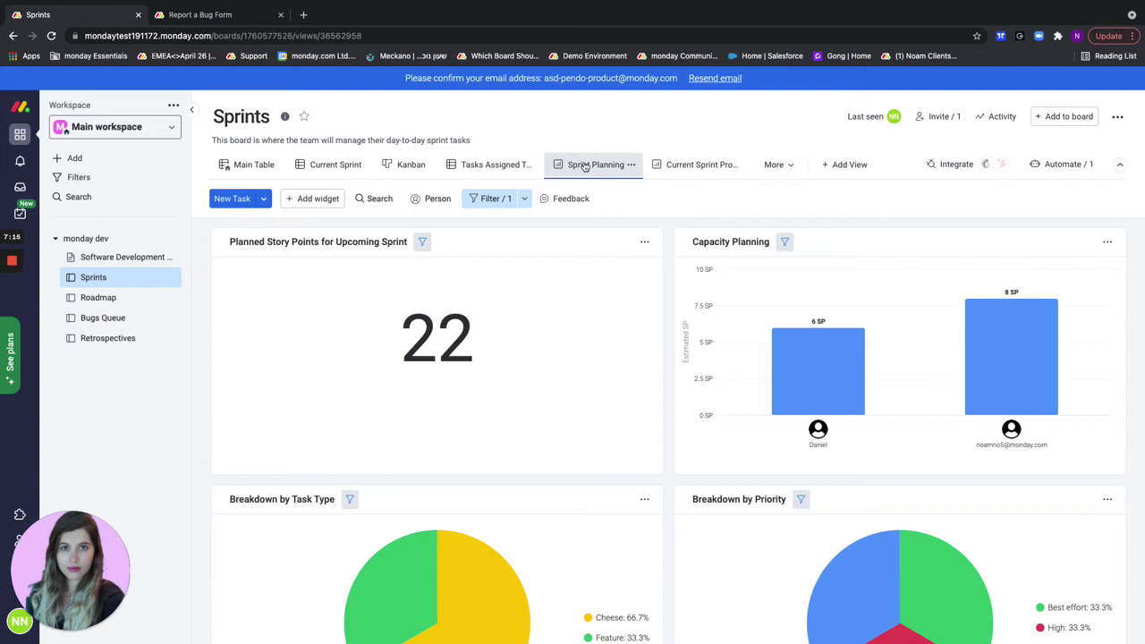
mouse_move(399, 306)
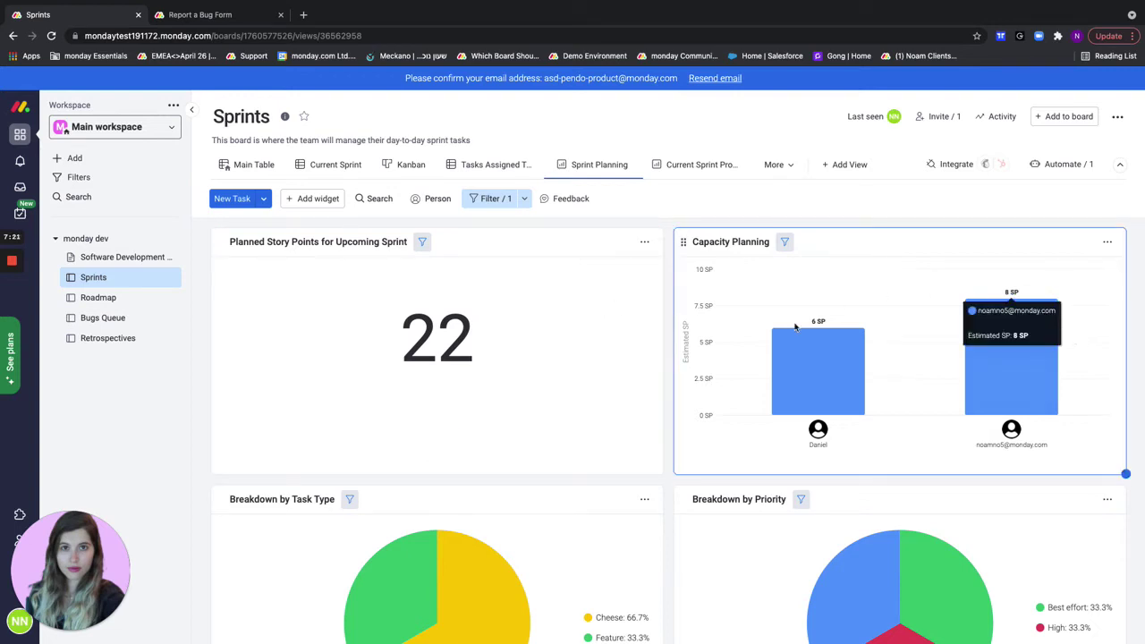
mouse_move(968, 394)
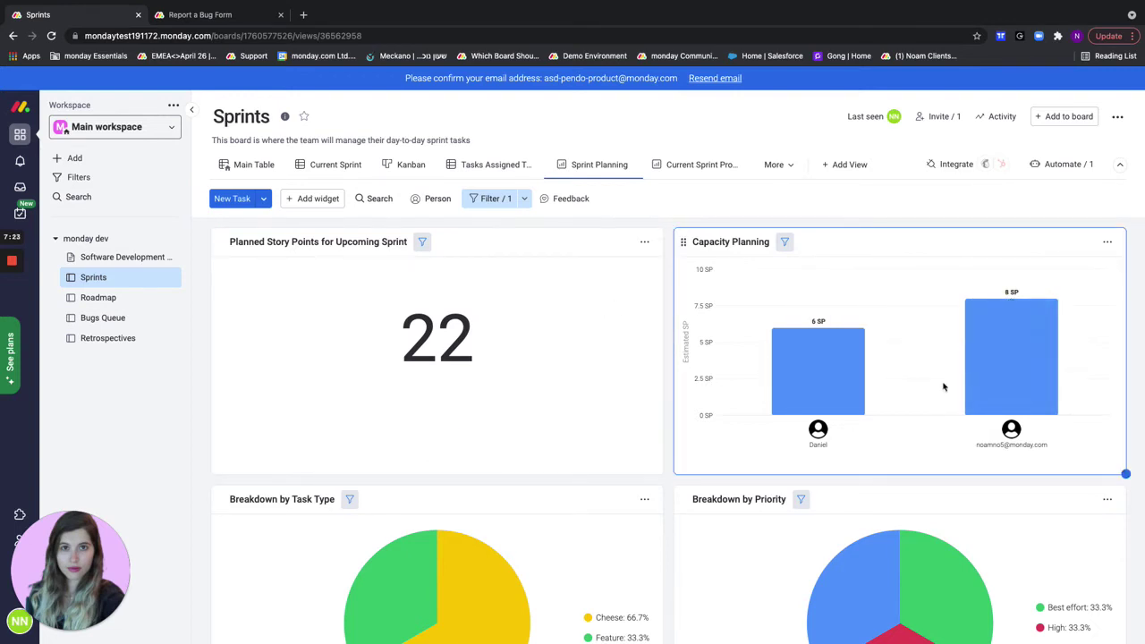
mouse_move(970, 336)
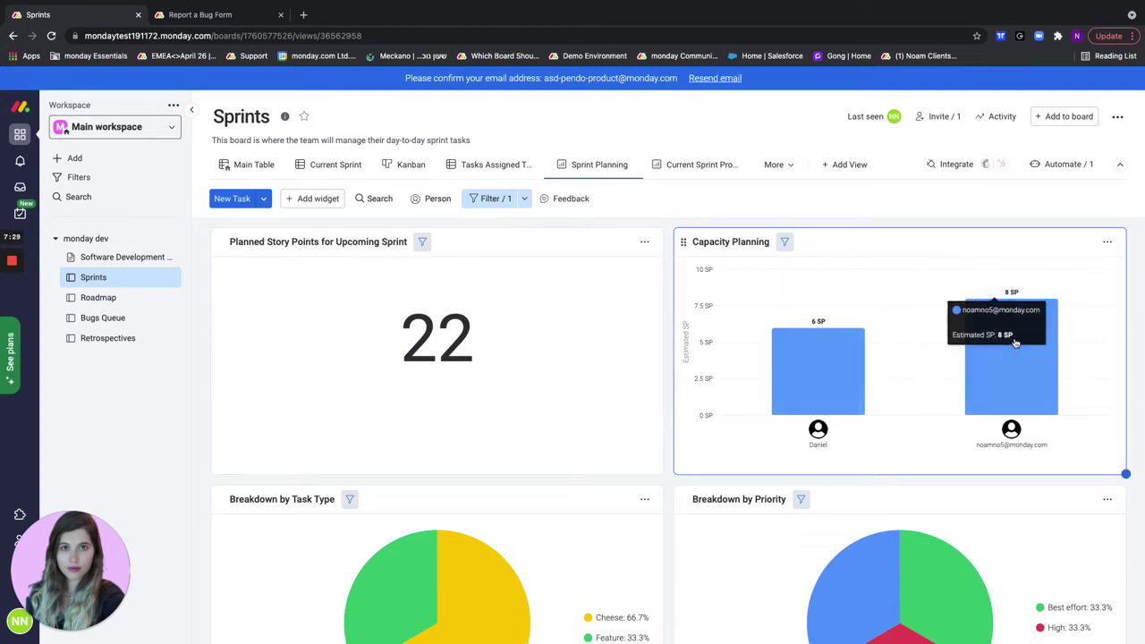
left_click(1108, 244)
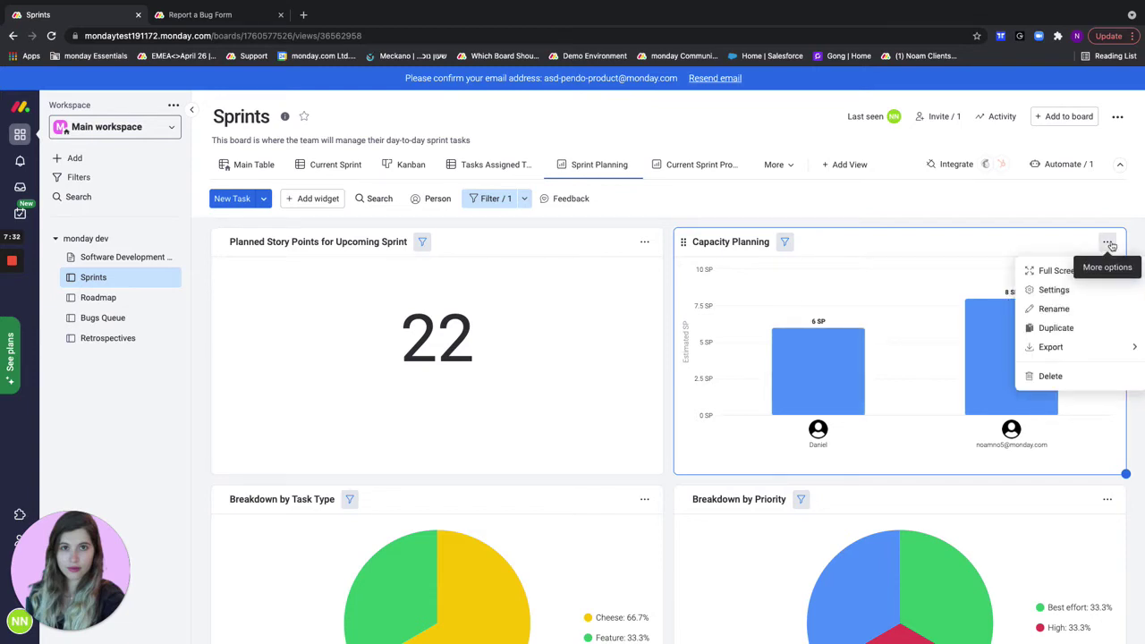
In the Capacity Planning chart's benchmark line settings, add a line at 5 SP labelled daniel
left_click(1083, 290)
scroll(995, 501, "down", 1)
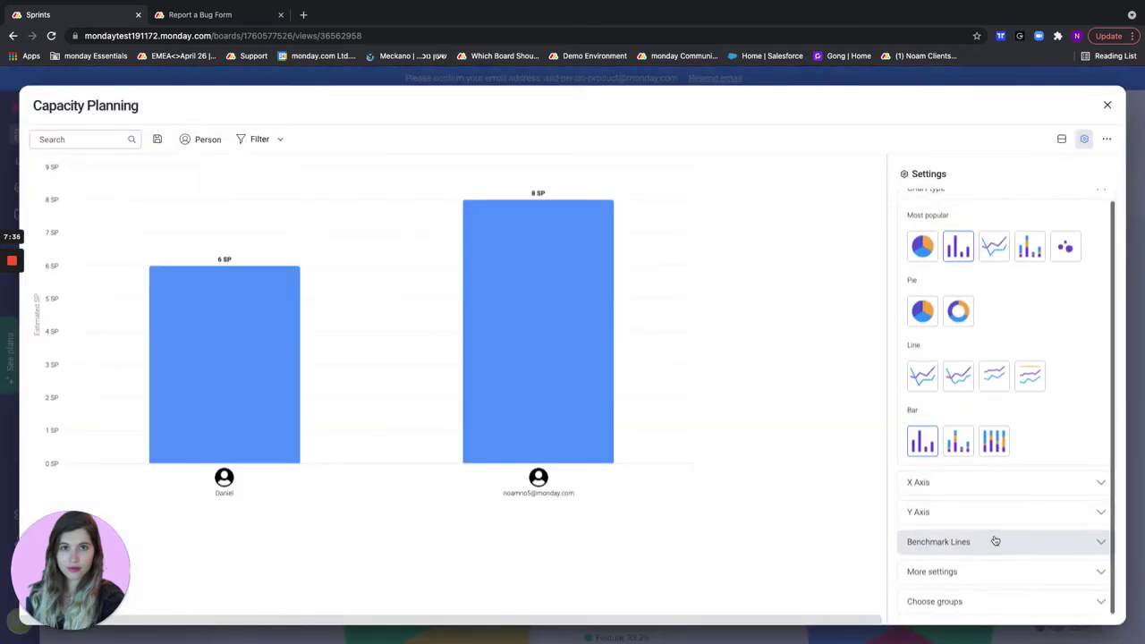
left_click(993, 539)
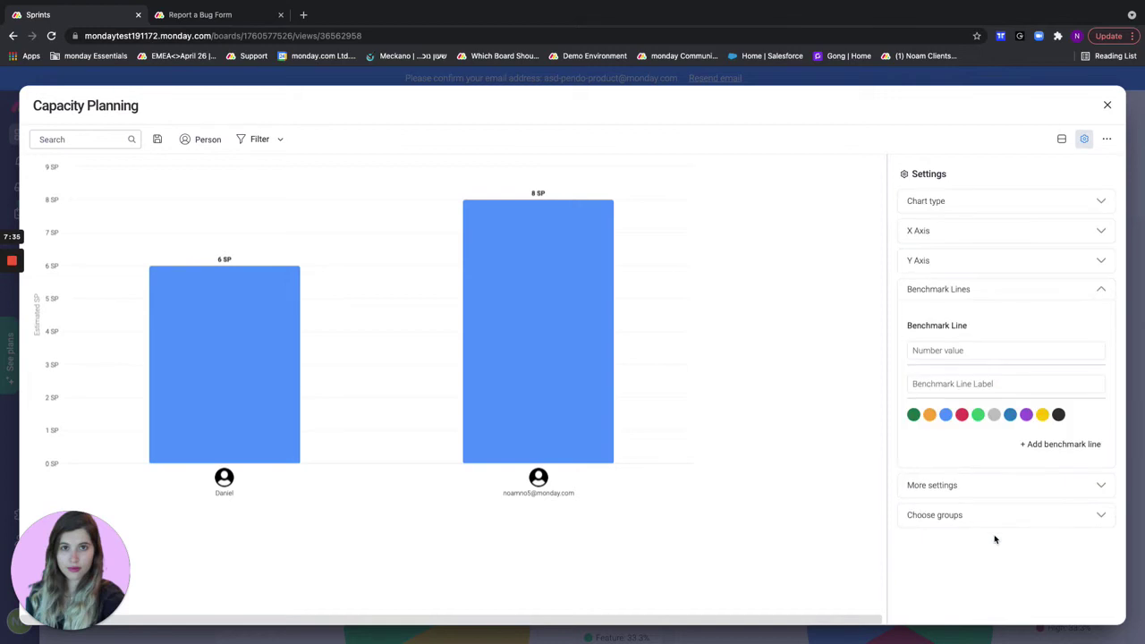
left_click(963, 353)
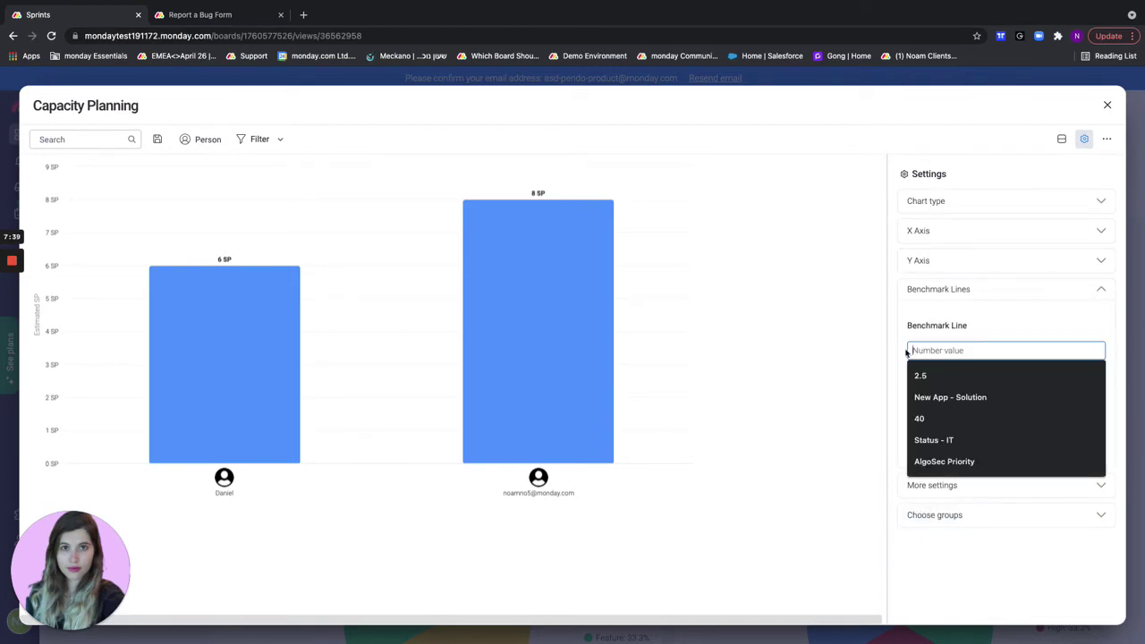
left_click(944, 384)
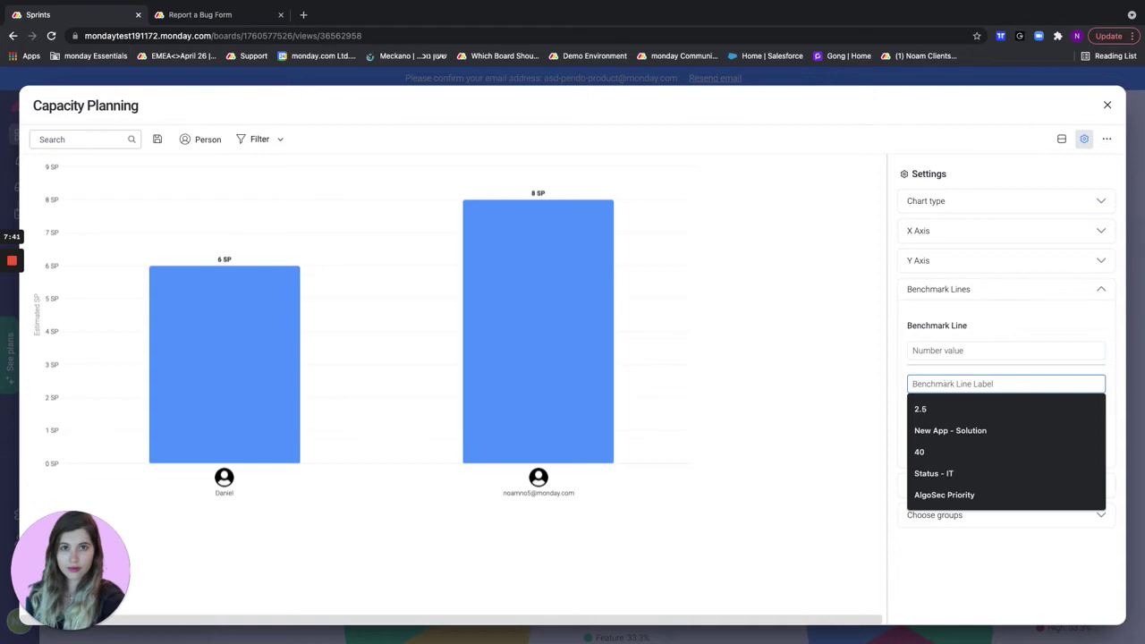
type("daniel")
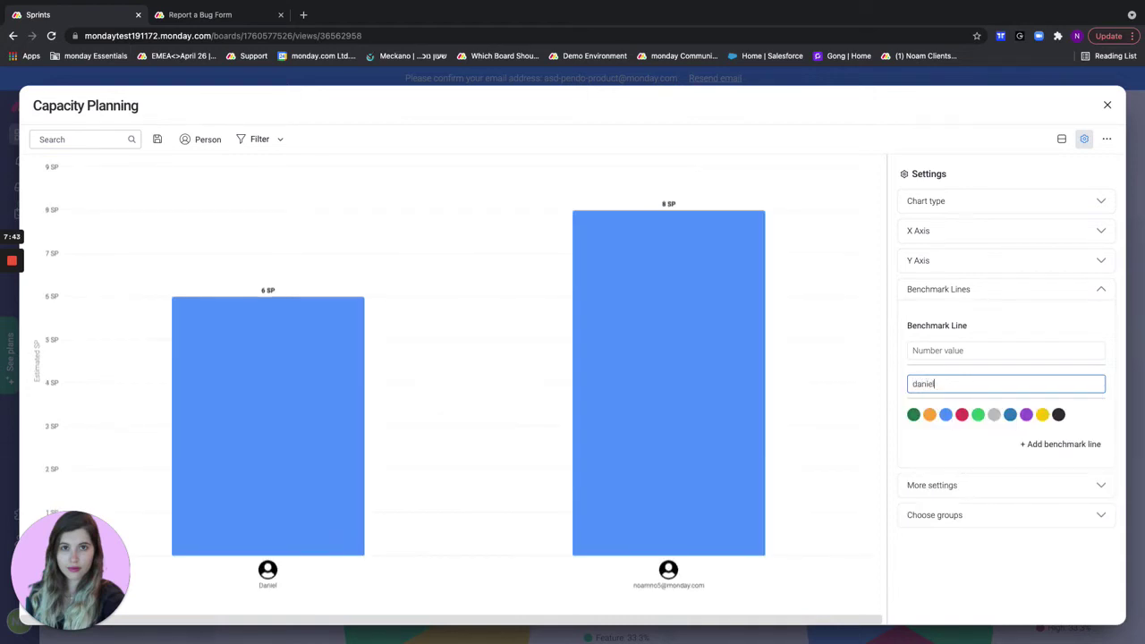
left_click(959, 352)
type("5")
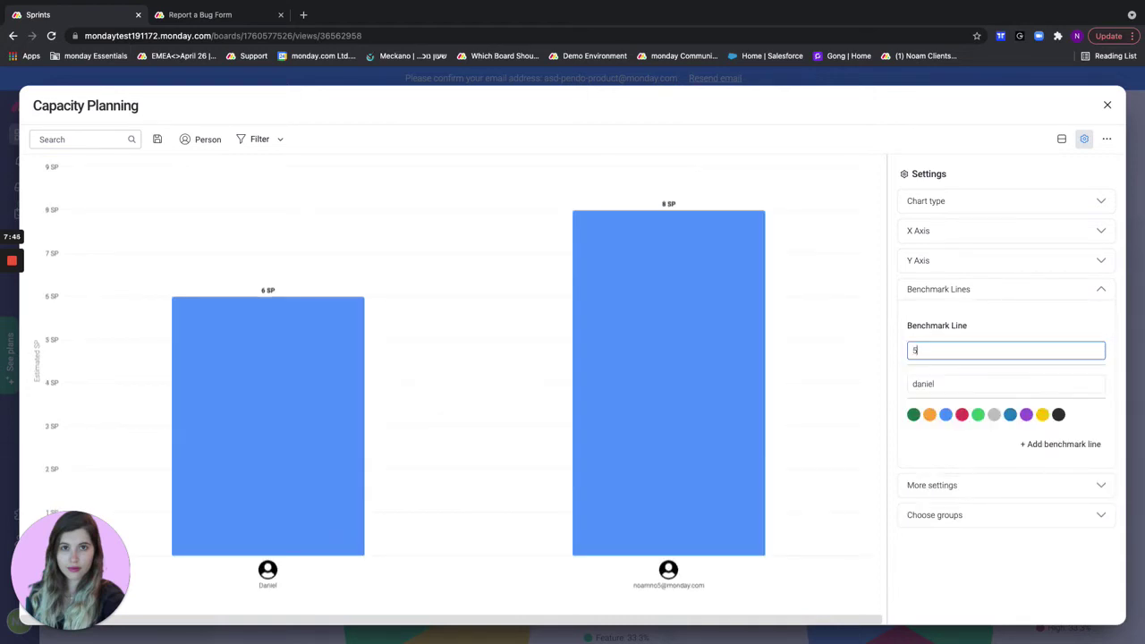
Add a second benchmark line at 6 SP labelled user2
left_click(1064, 445)
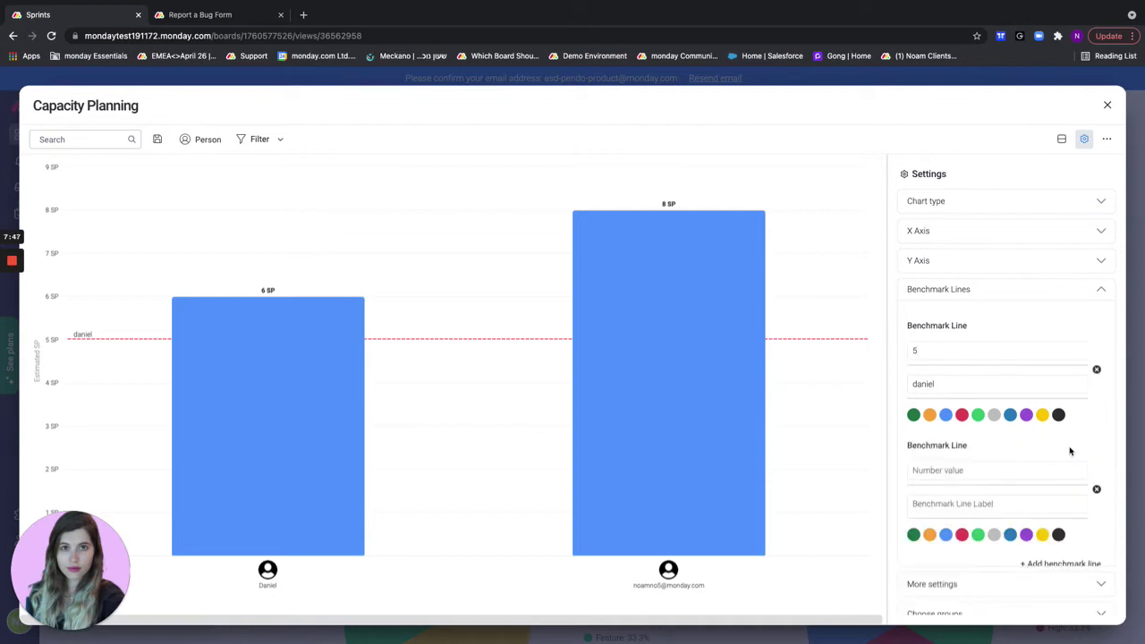
left_click(973, 472)
key("Escape")
left_click(966, 469)
type("6")
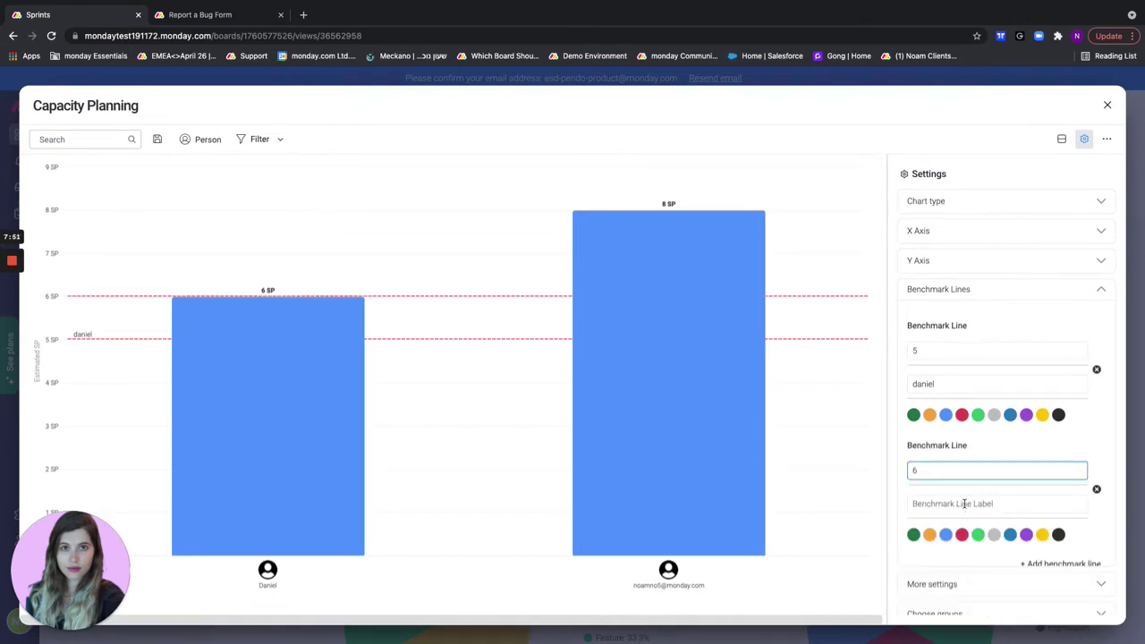
left_click(965, 503)
type("user2")
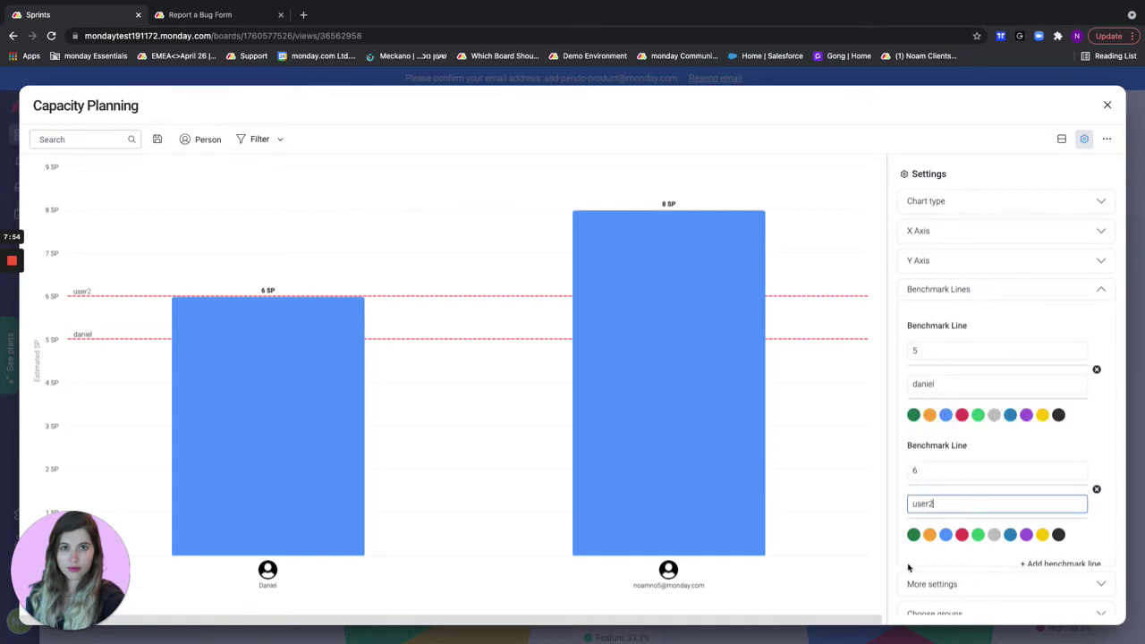
left_click(897, 570)
Close the full-screen capacity chart and return to the Sprints board's Main Table
left_click(1107, 105)
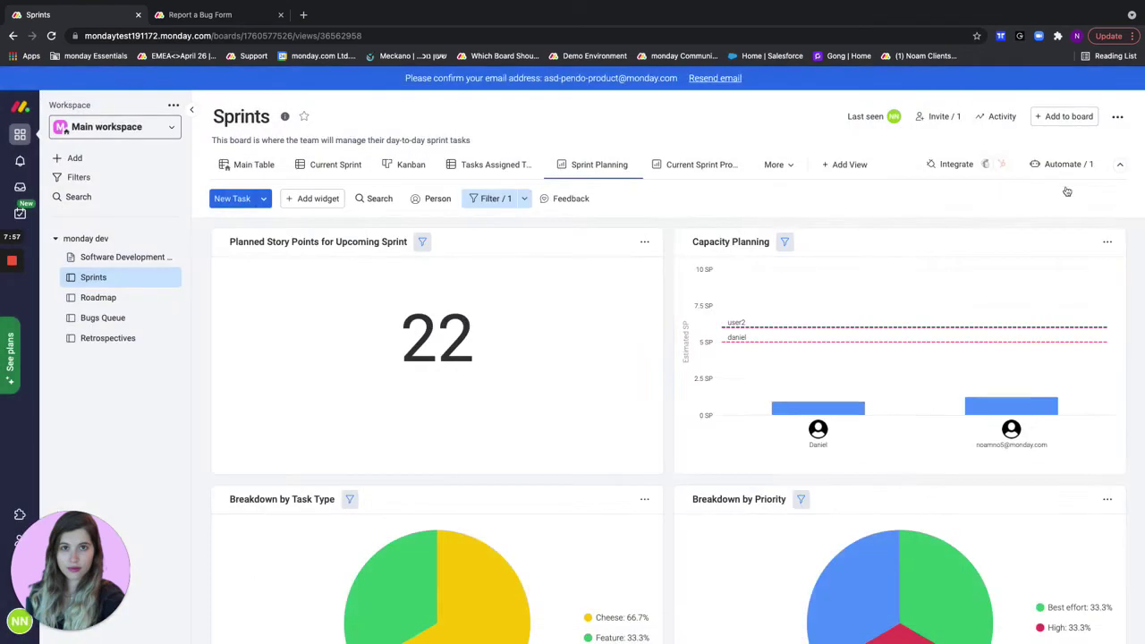
mouse_move(850, 332)
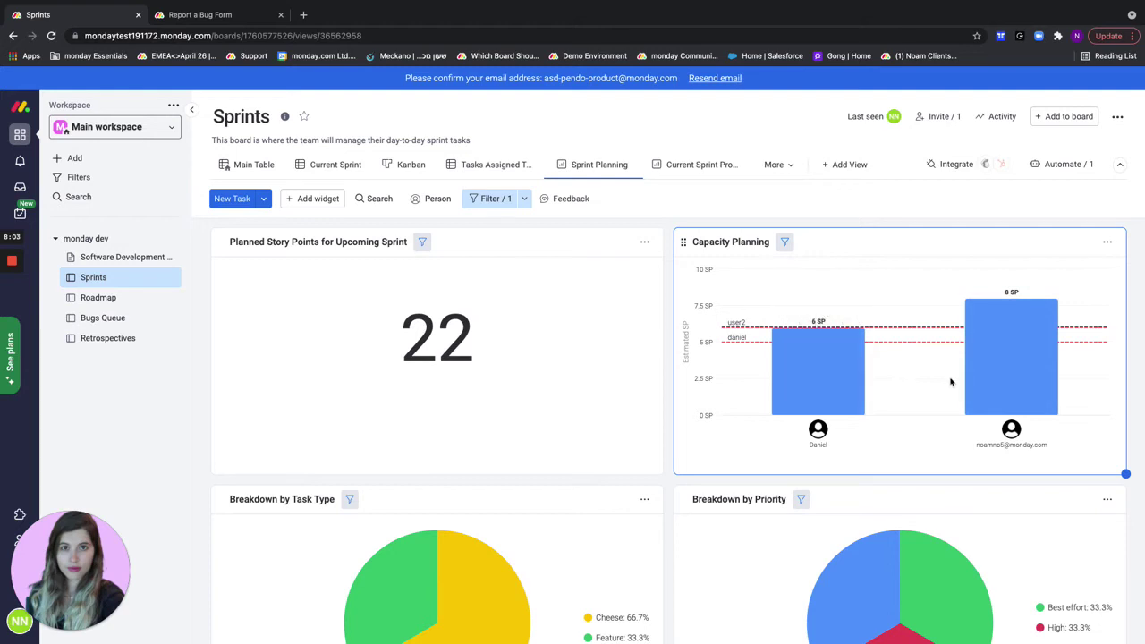
left_click(251, 168)
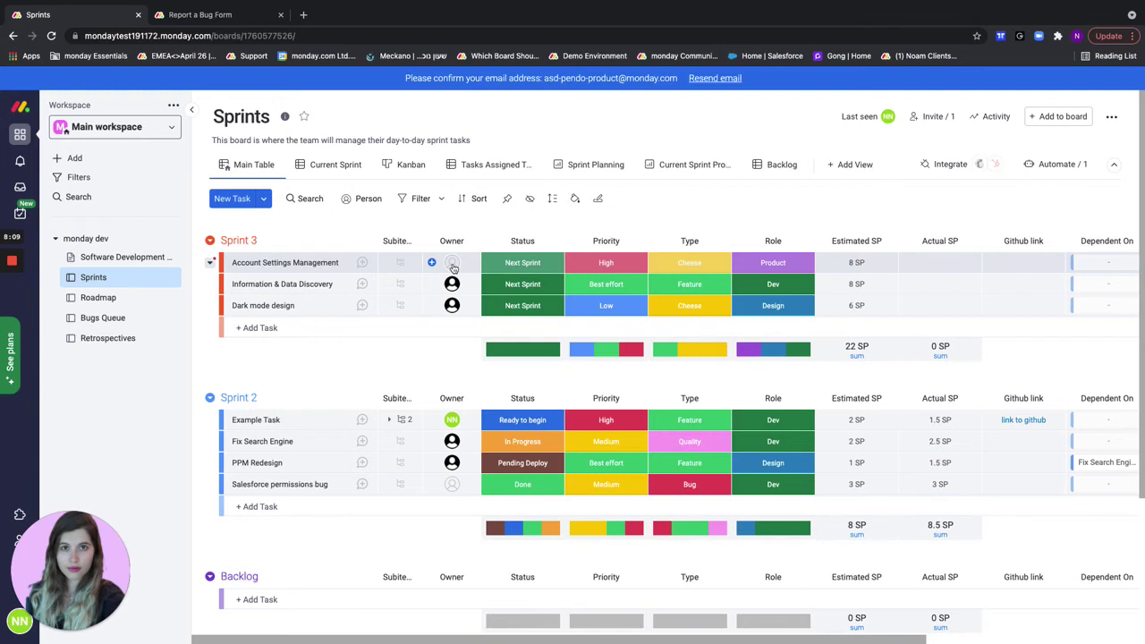
Make Chris the owner of Account Settings Management, then view the Sprint Planning capacity chart
left_click(453, 267)
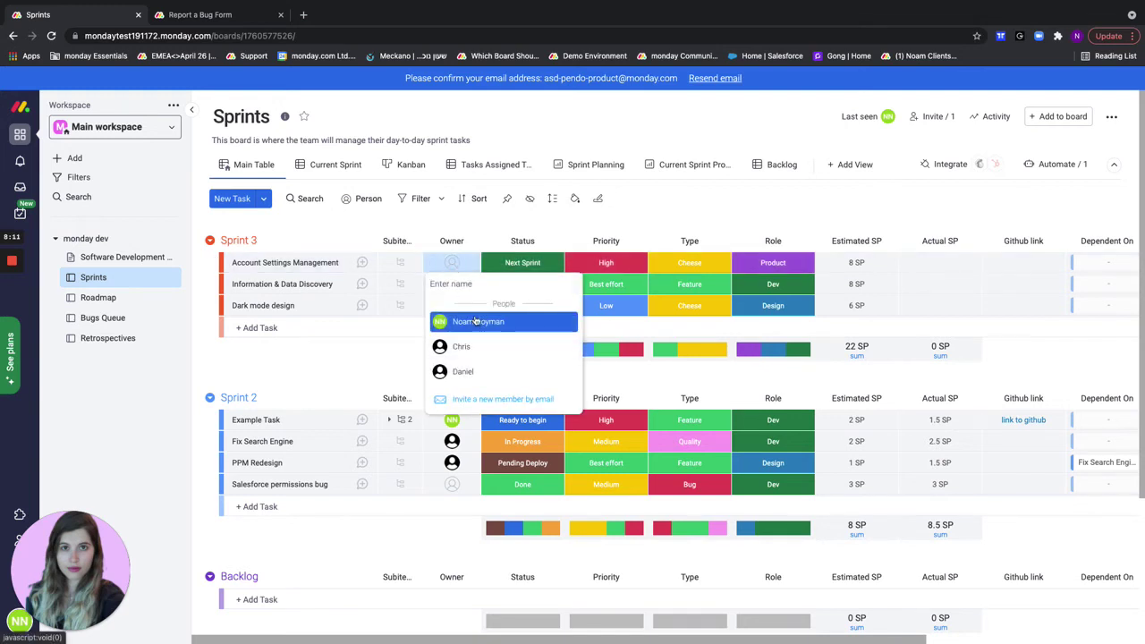
left_click(483, 349)
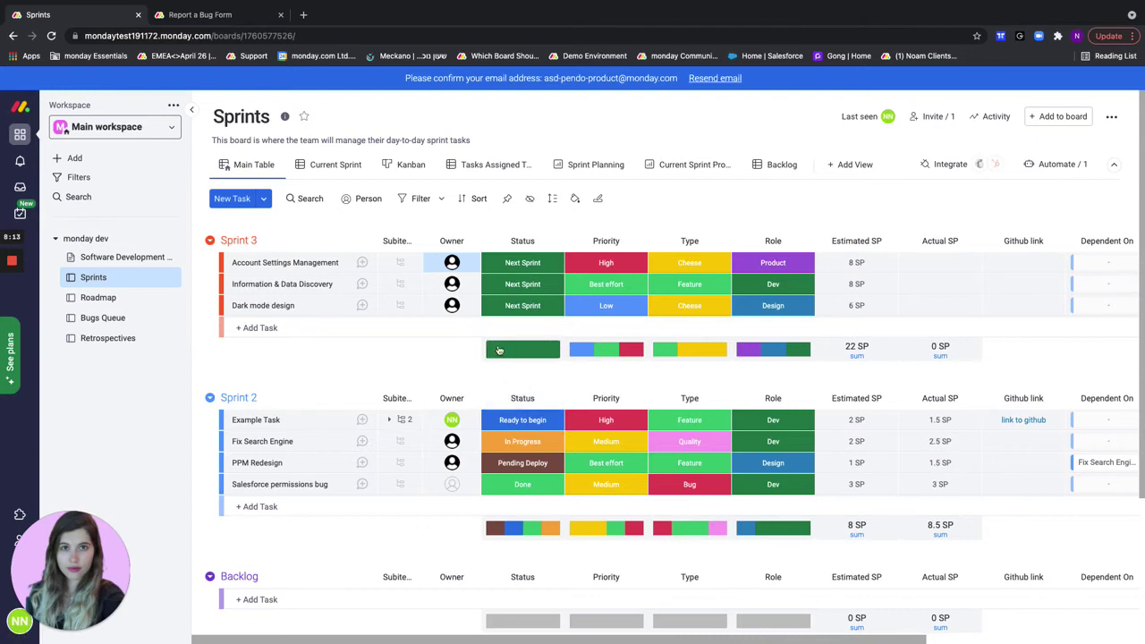
left_click(591, 165)
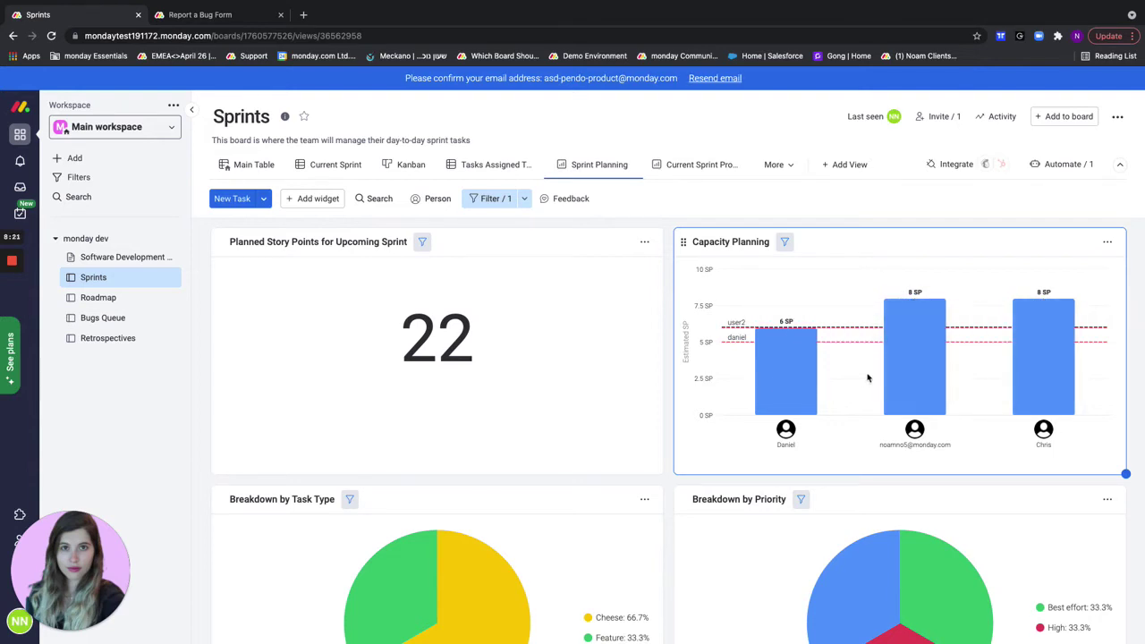
Review the Sprint Planning dashboard, then open the Bugs Queue board on its Main Table
scroll(866, 377, "down", 5)
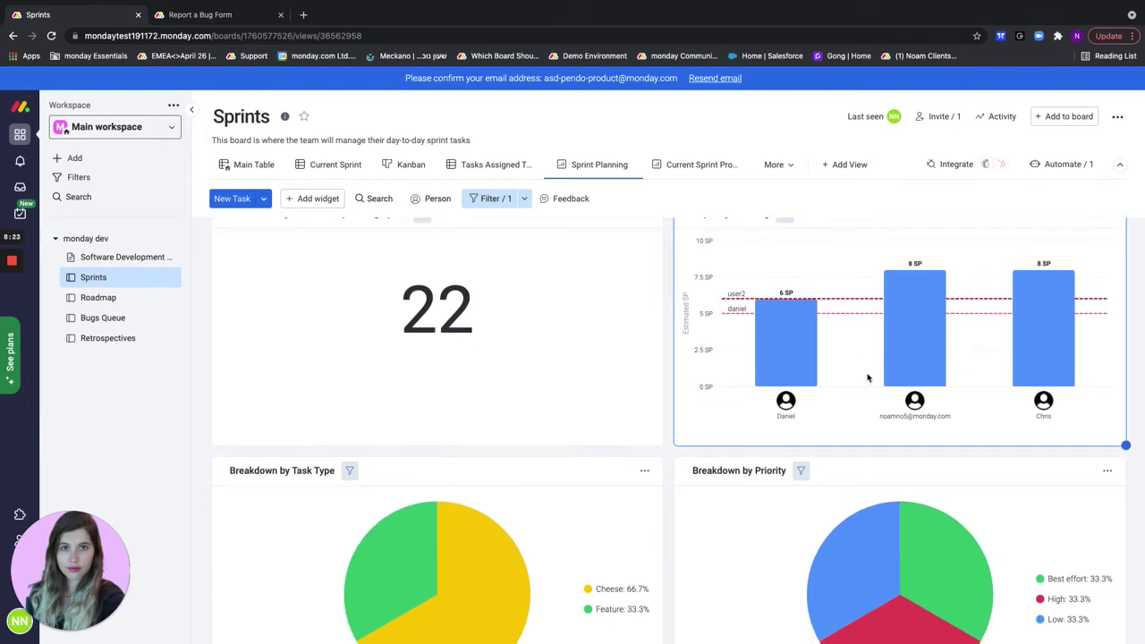
scroll(867, 377, "down", 2)
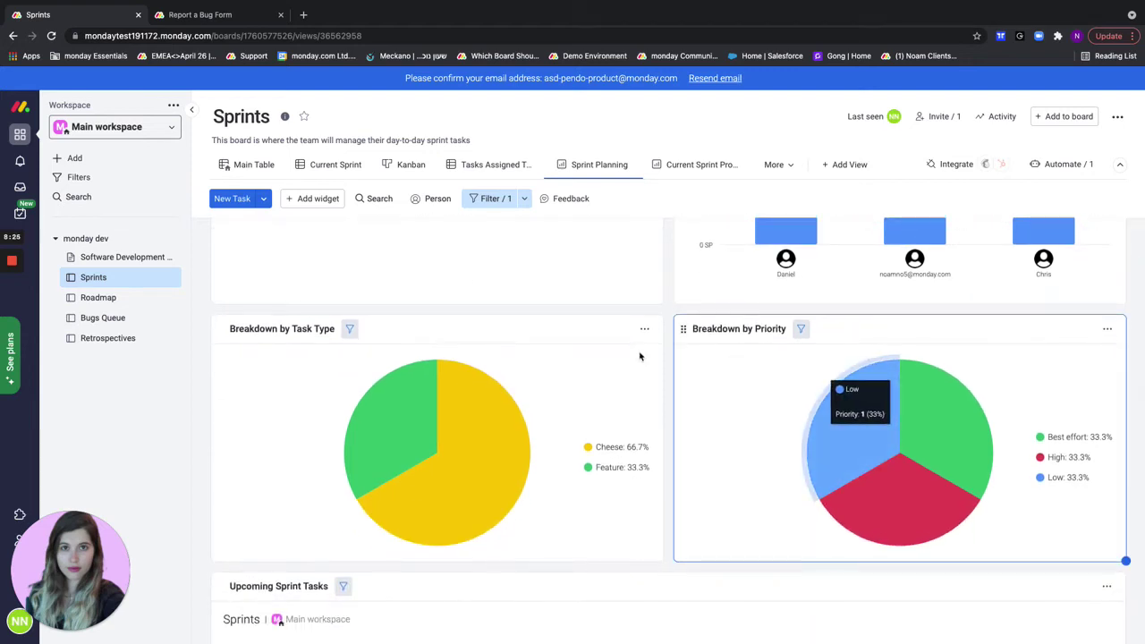
scroll(901, 465, "down", 2)
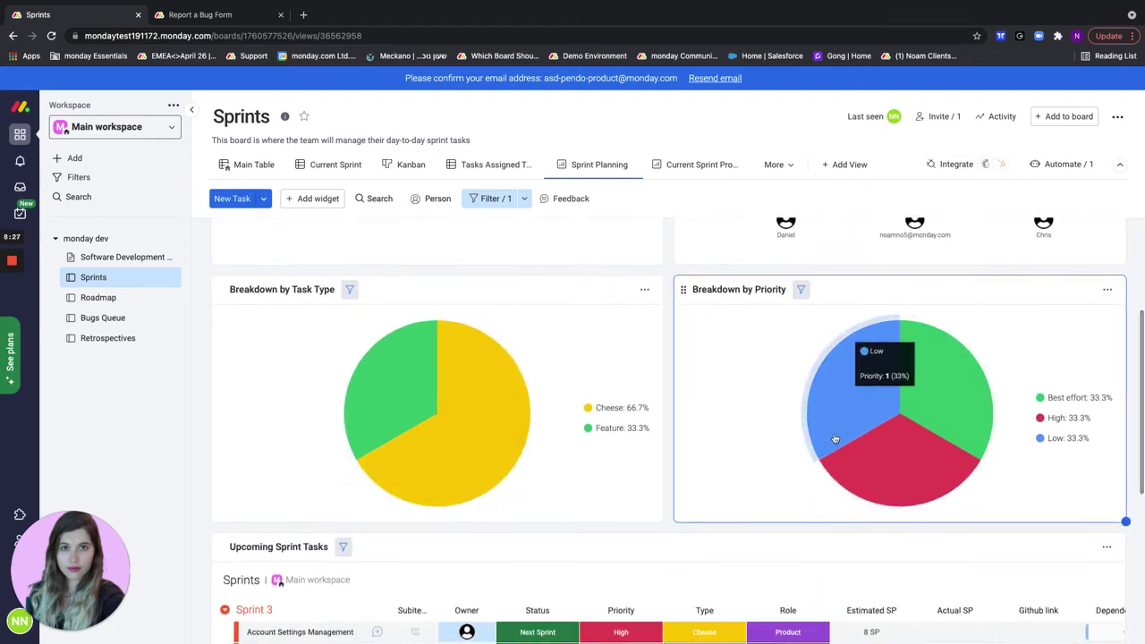
scroll(850, 447, "down", 3)
scroll(851, 444, "down", 5)
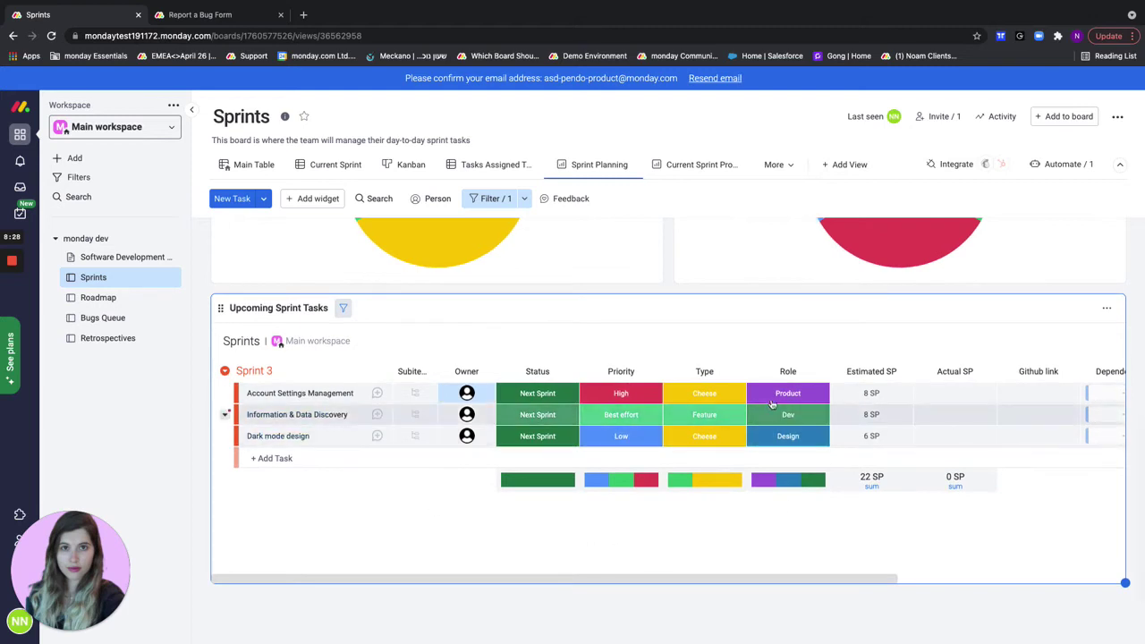
mouse_move(755, 476)
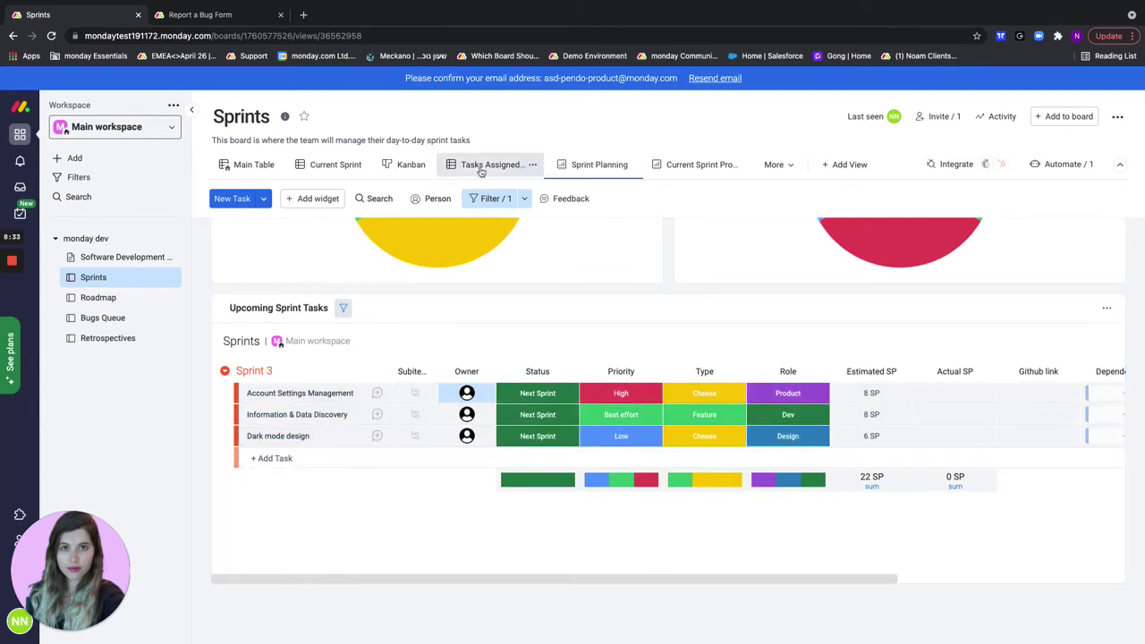
left_click(248, 167)
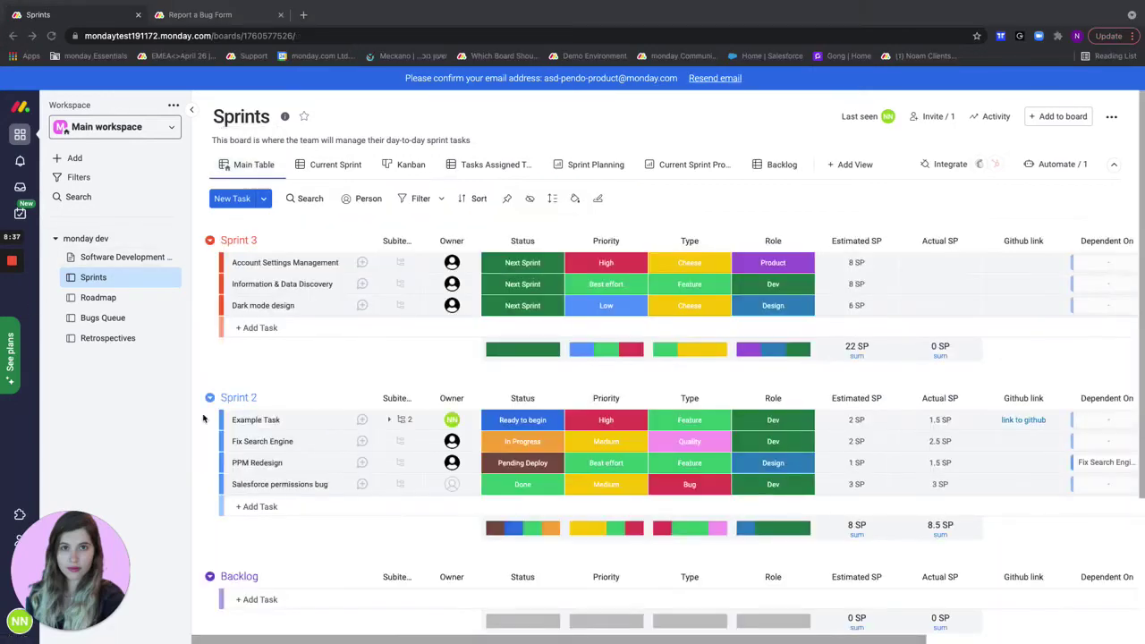
left_click(104, 320)
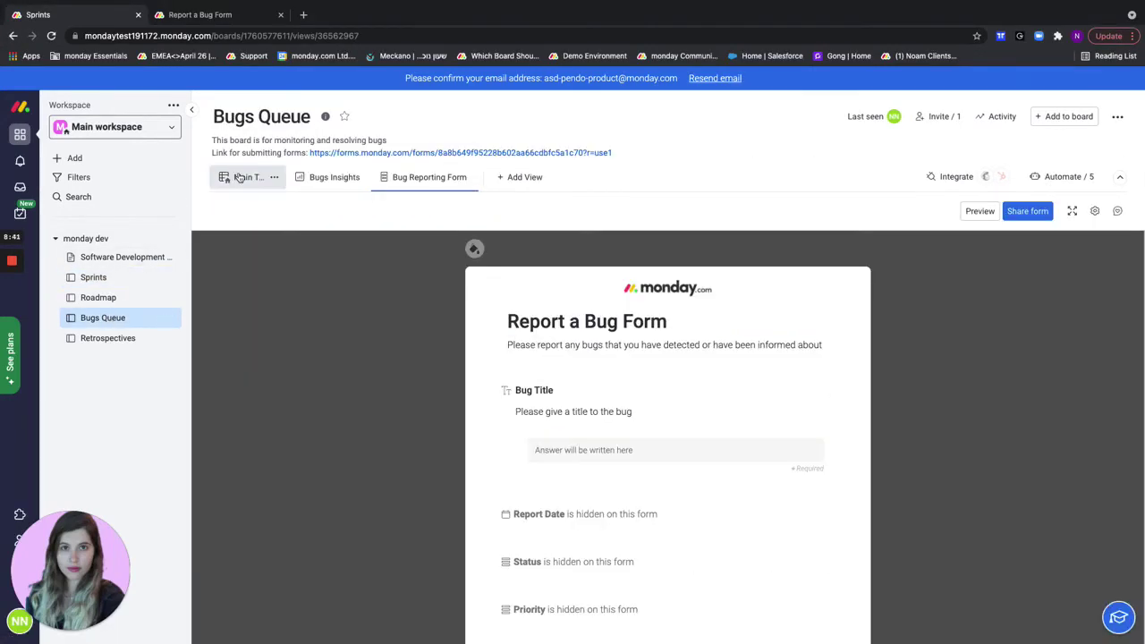
left_click(247, 178)
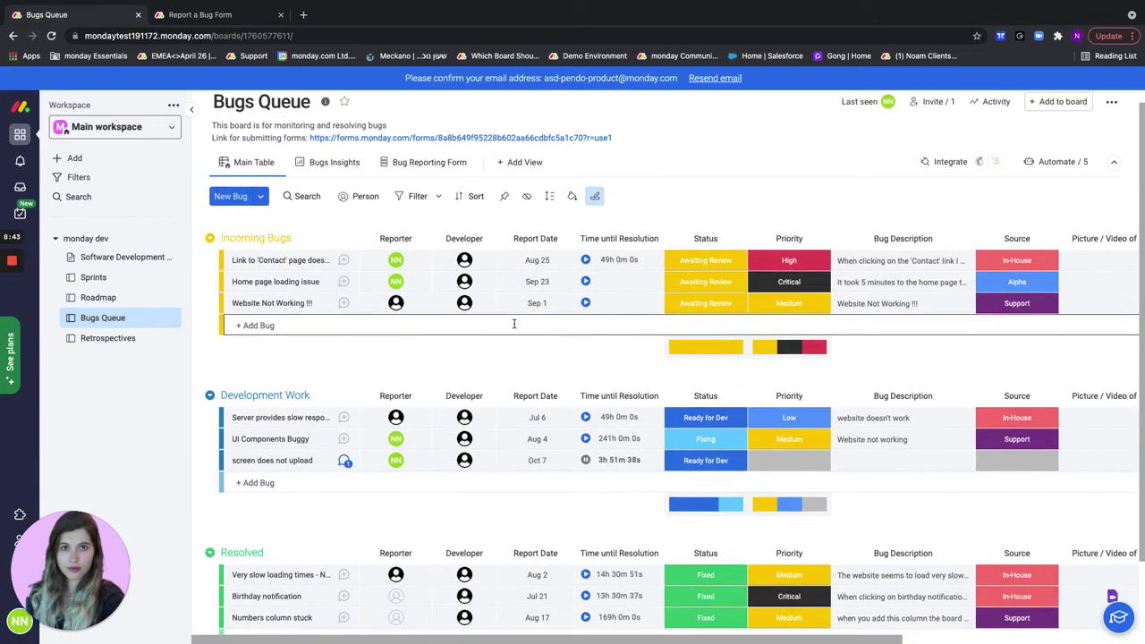
Submit a bug titled 'test1' through the Report a Bug form and return to Bugs Queue
left_click(228, 15)
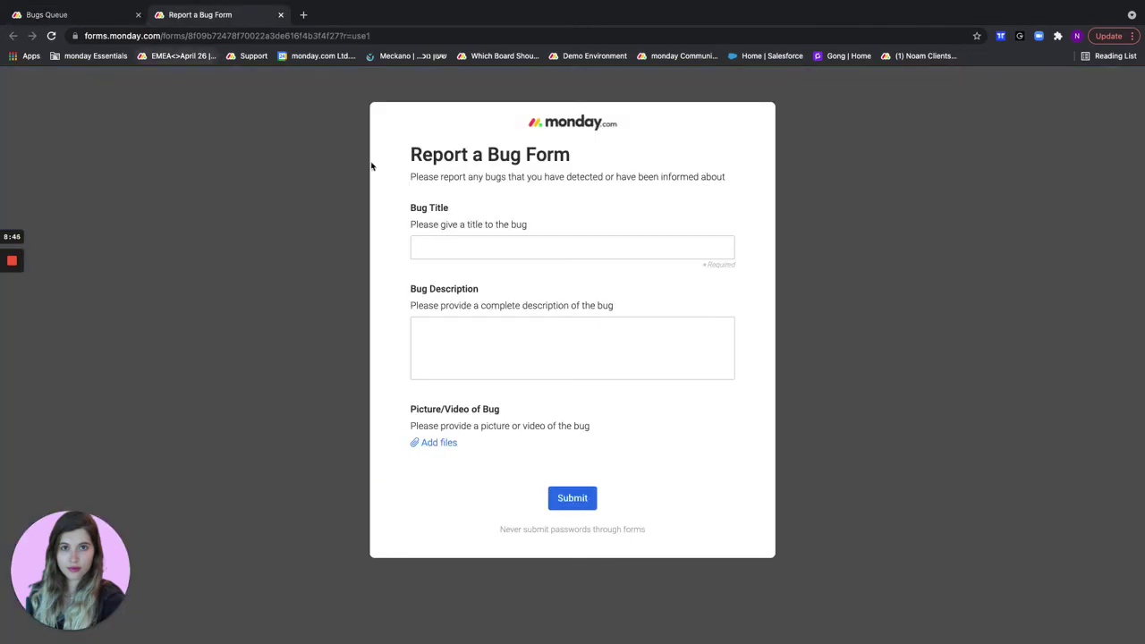
left_click(457, 244)
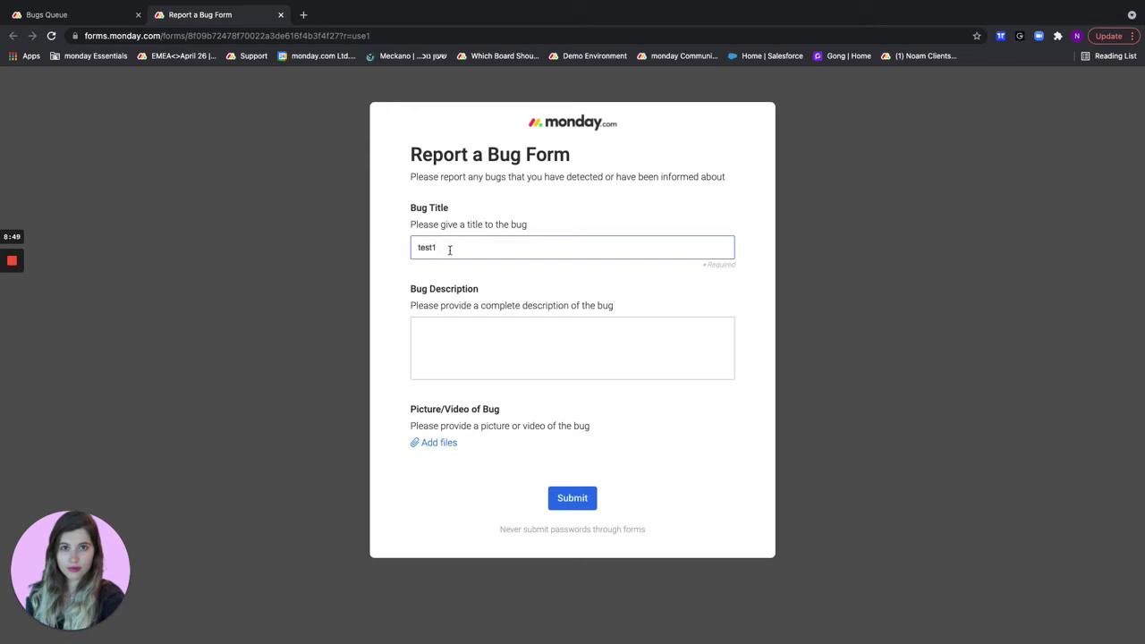
left_click(563, 489)
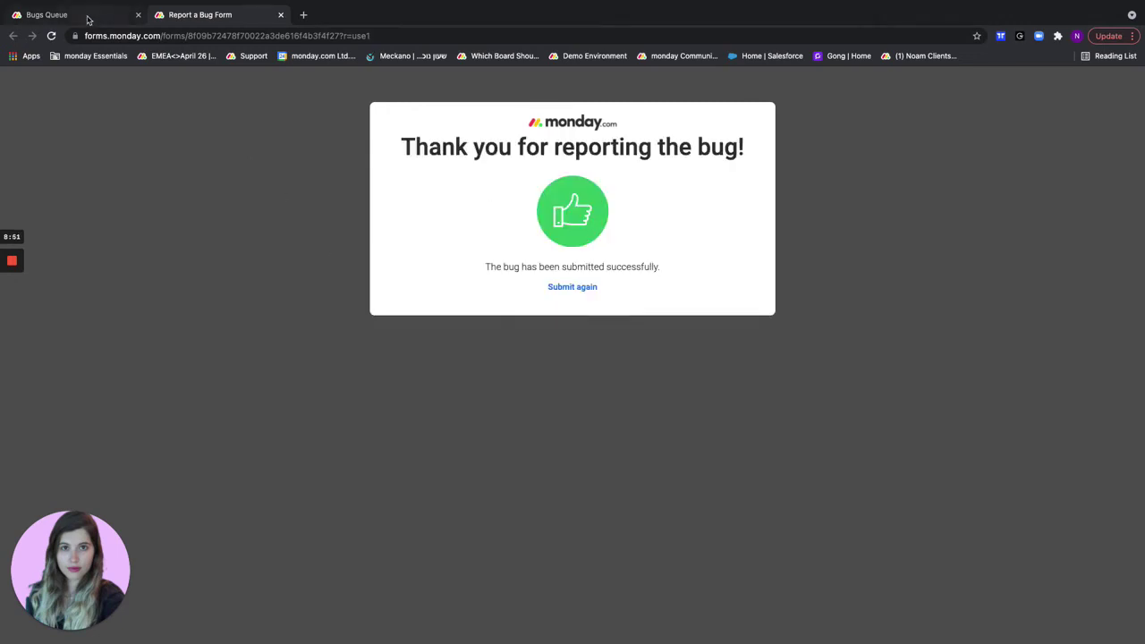
left_click(87, 16)
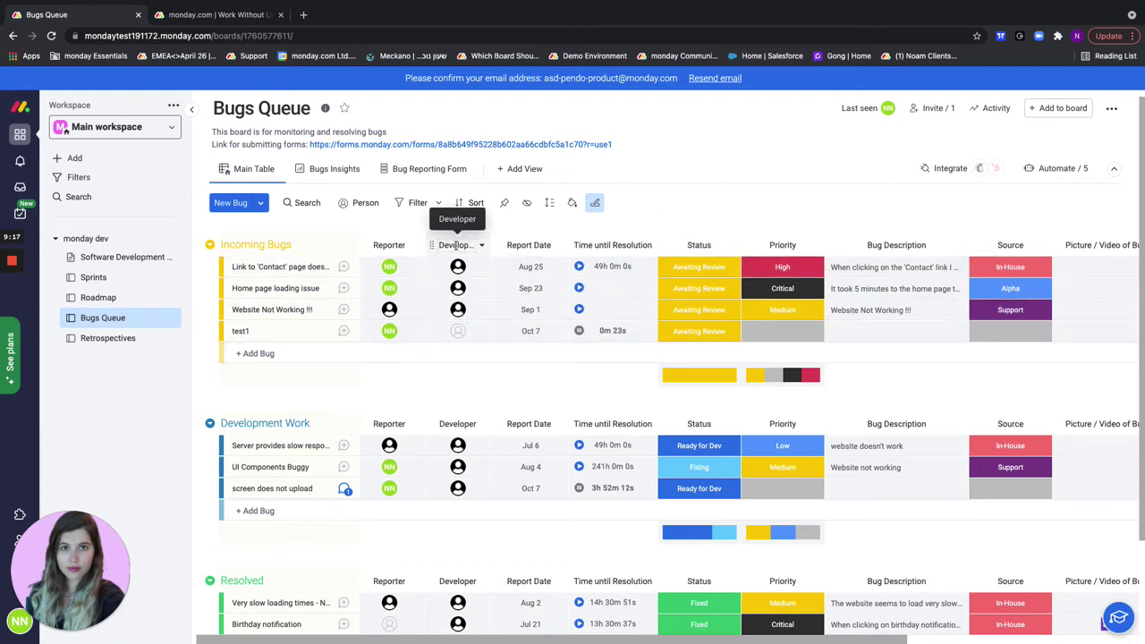
Give the test1 bug developer Chris, High priority and Ready for Dev status
left_click(462, 333)
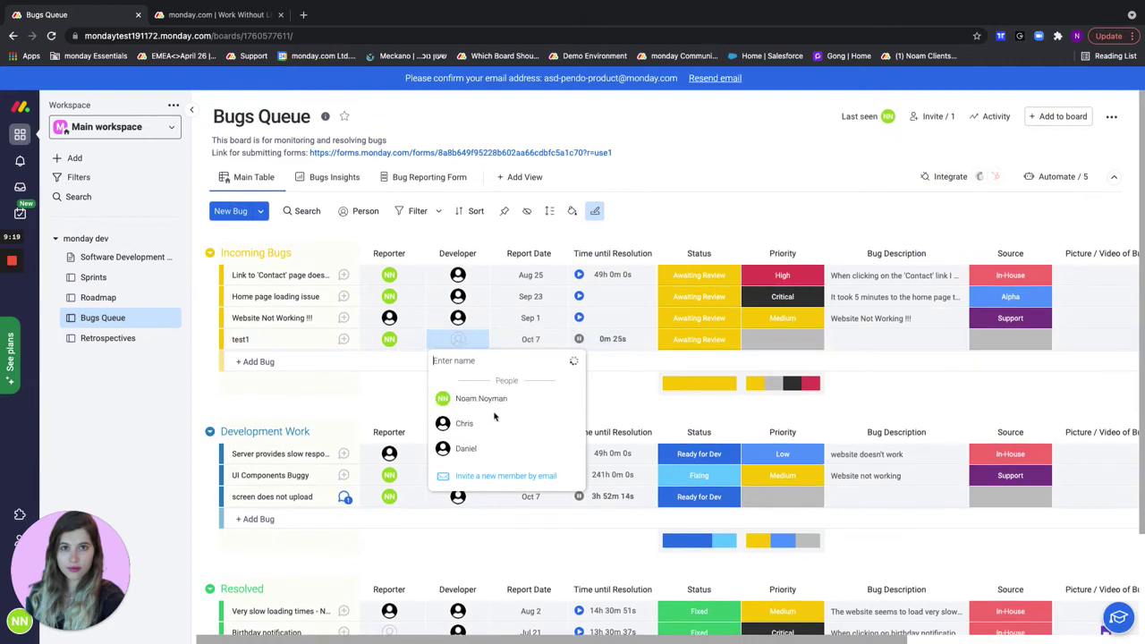
type("Chris")
left_click(505, 424)
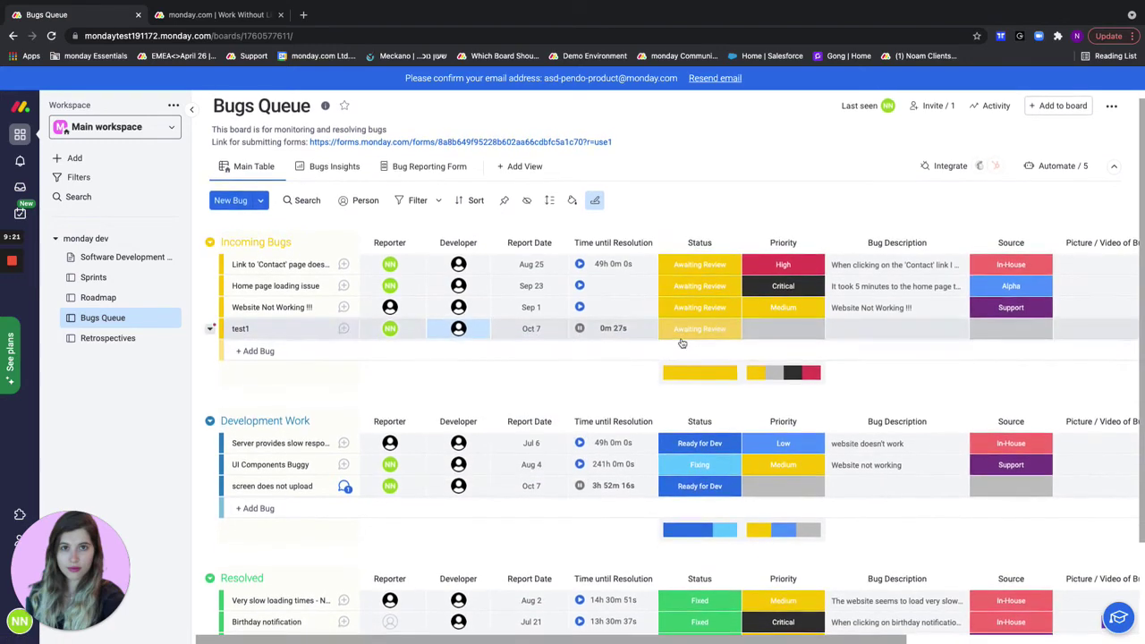
left_click(782, 337)
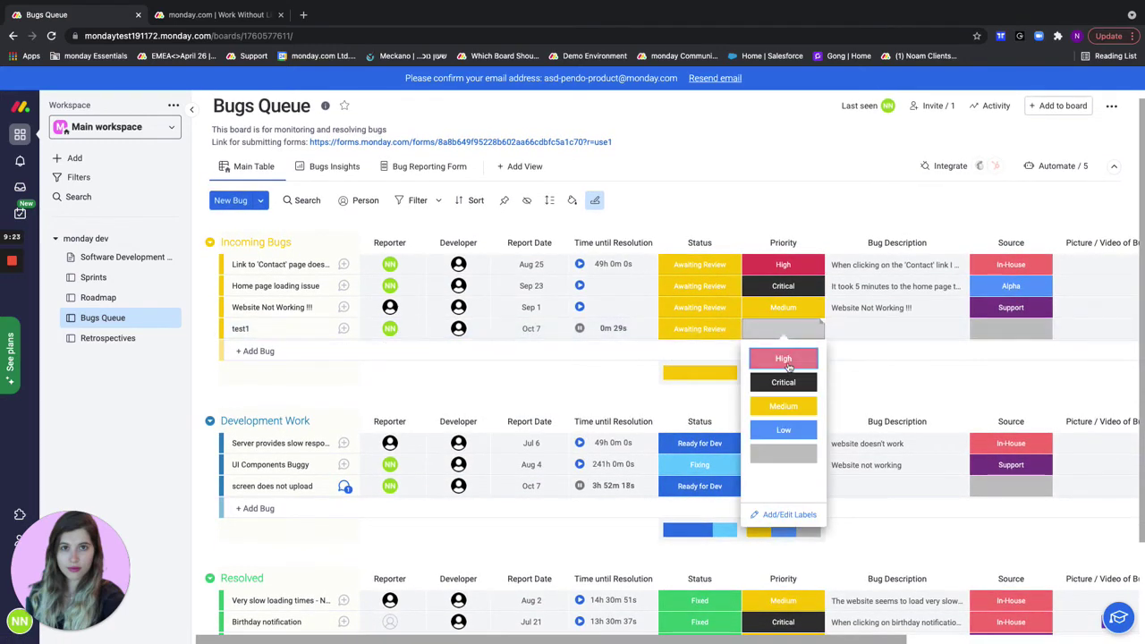
left_click(781, 359)
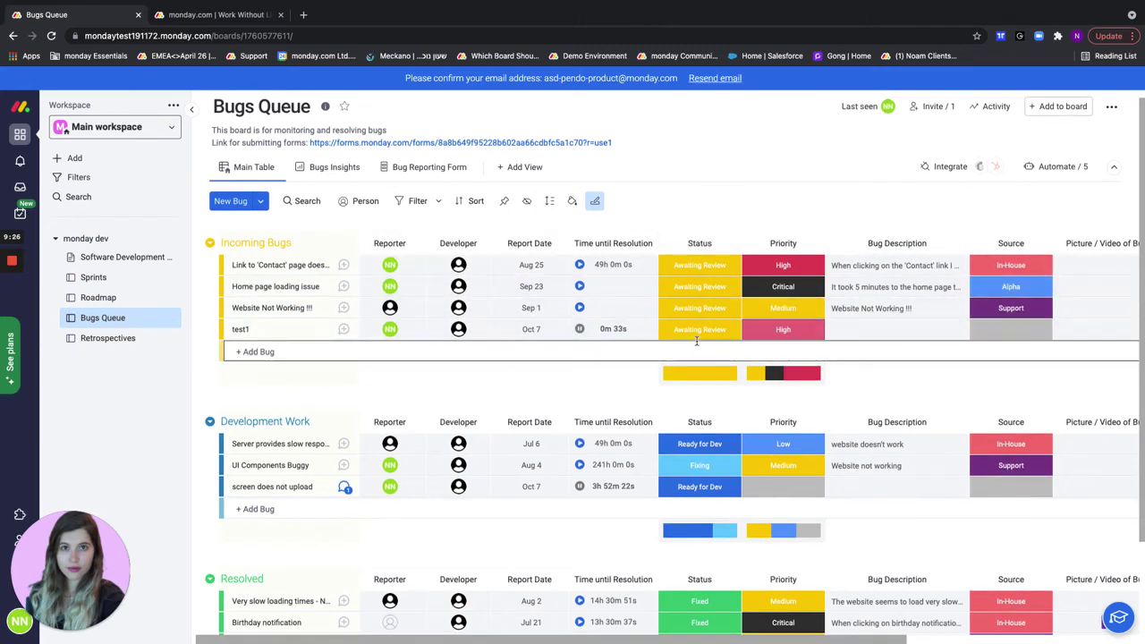
left_click(699, 329)
left_click(677, 382)
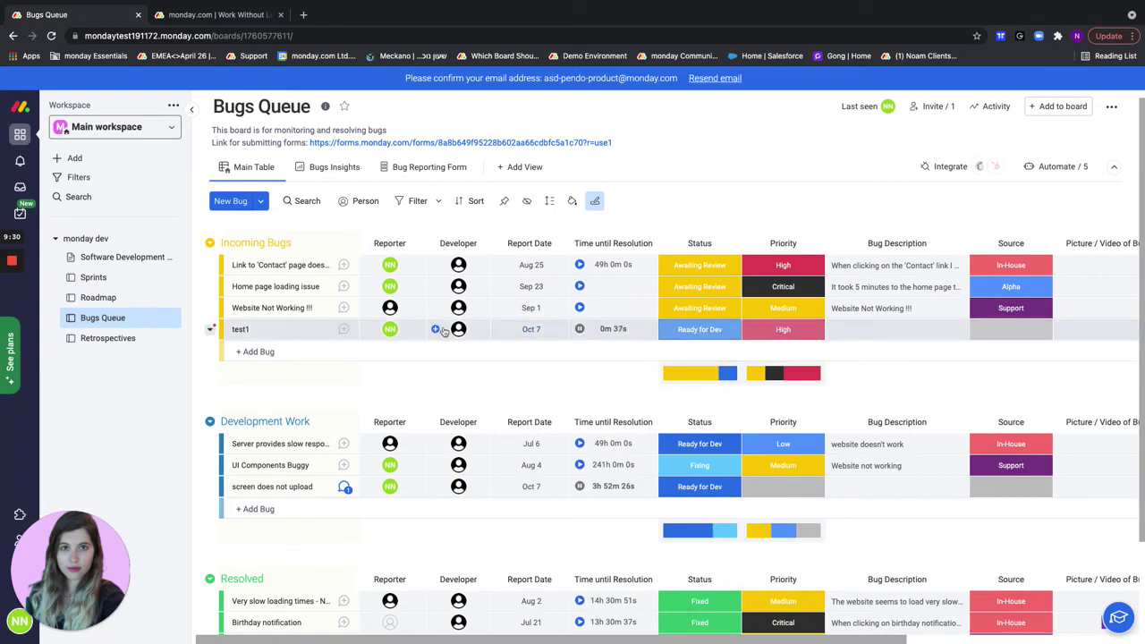
scroll(524, 375, "down", 1)
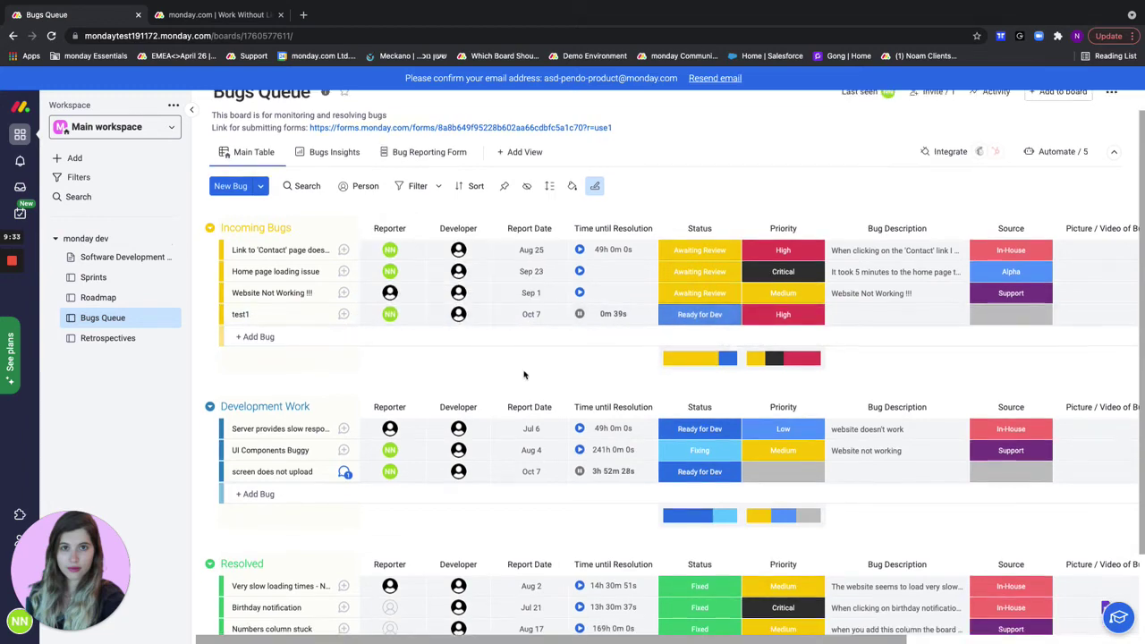
scroll(524, 375, "down", 3)
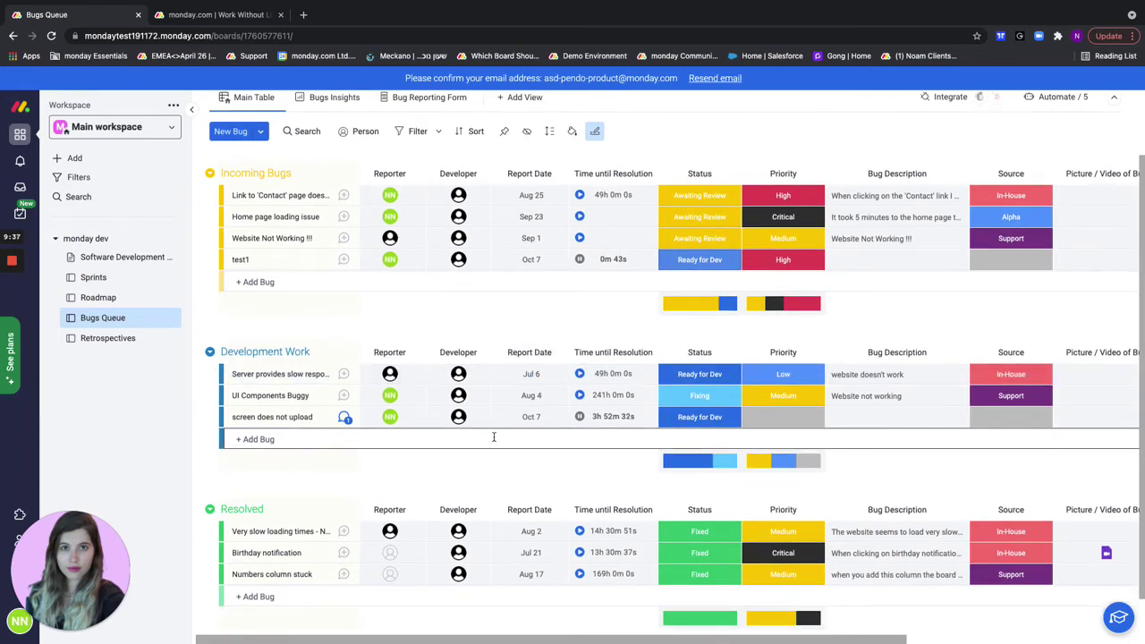
scroll(493, 436, "down", 2)
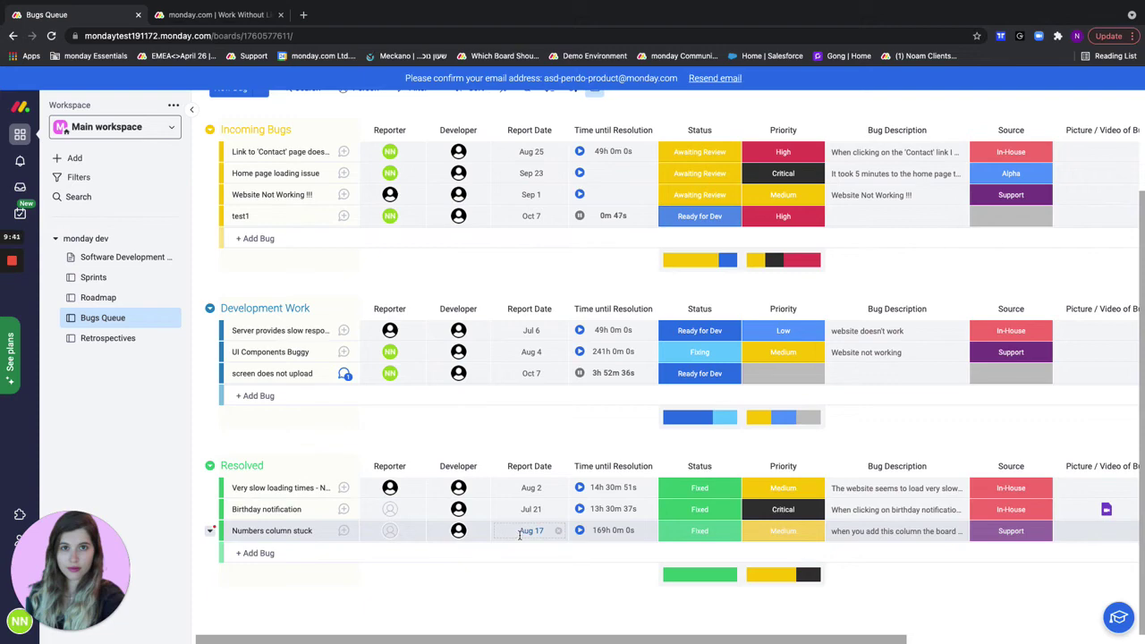
scroll(519, 534, "up", 3)
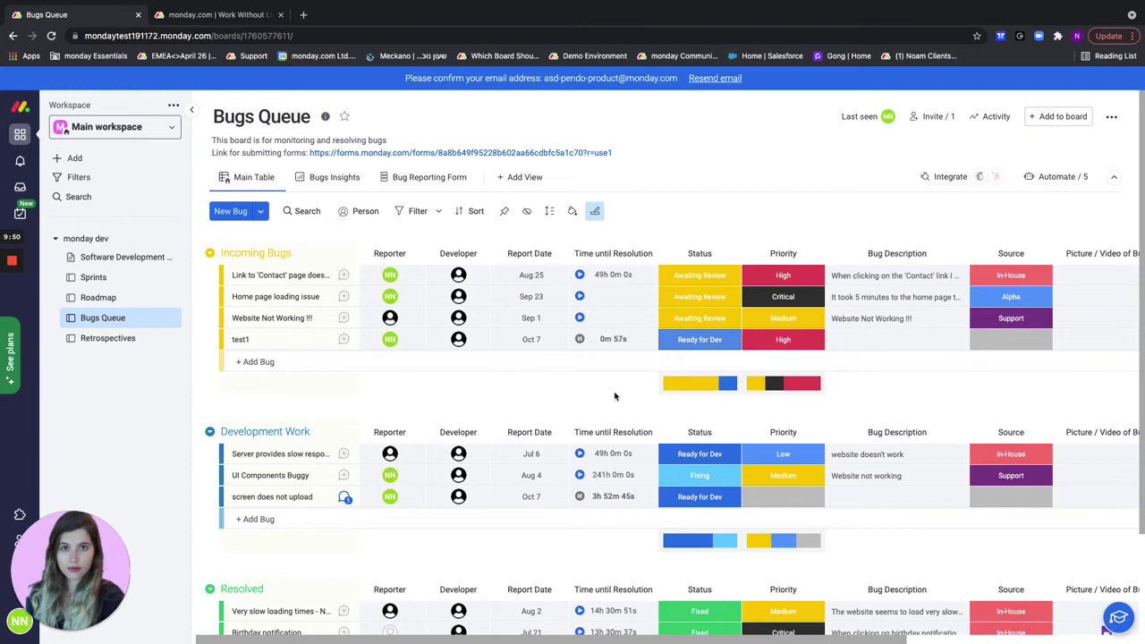
scroll(614, 396, "down", 1)
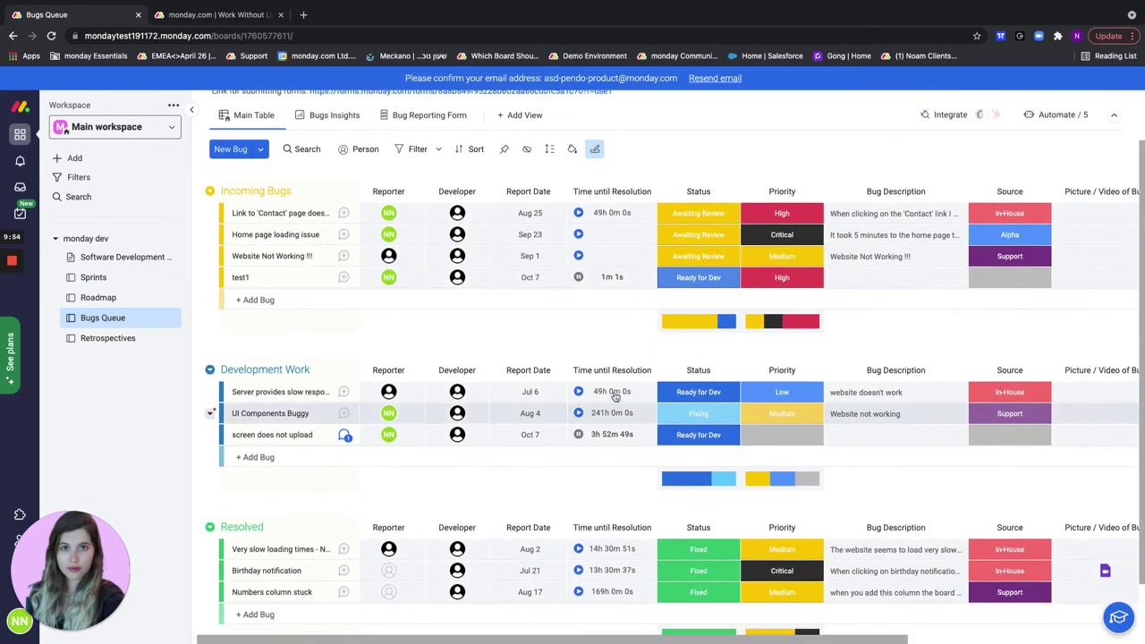
scroll(614, 396, "up", 1)
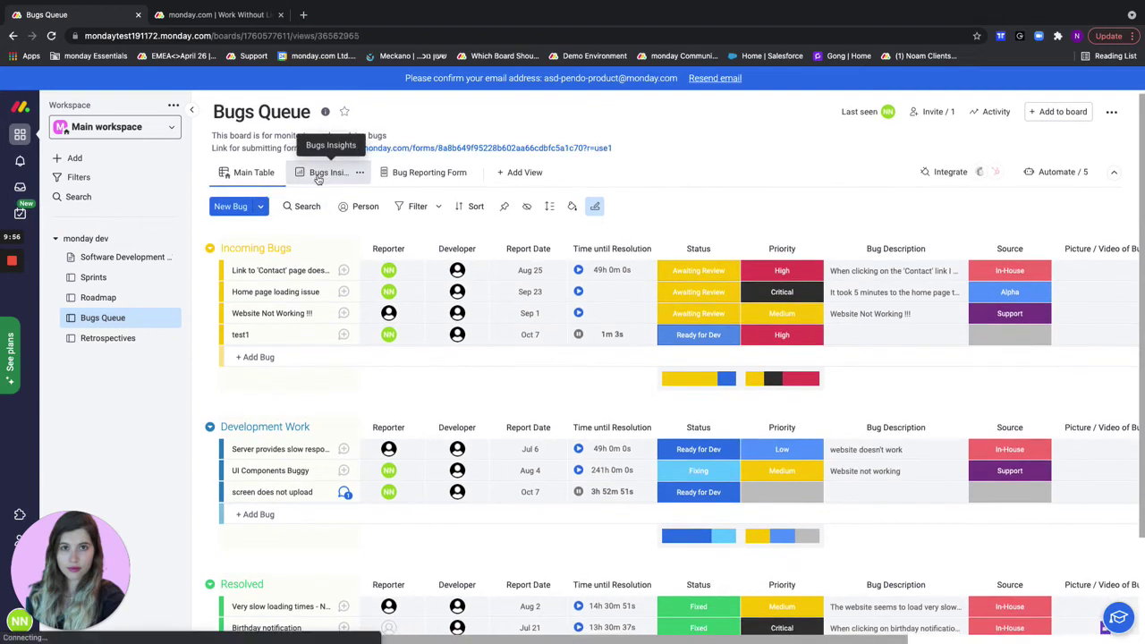
Open Bugs Insights and scroll through the open bugs, priority, source, monthly and resolution-time charts
left_click(320, 178)
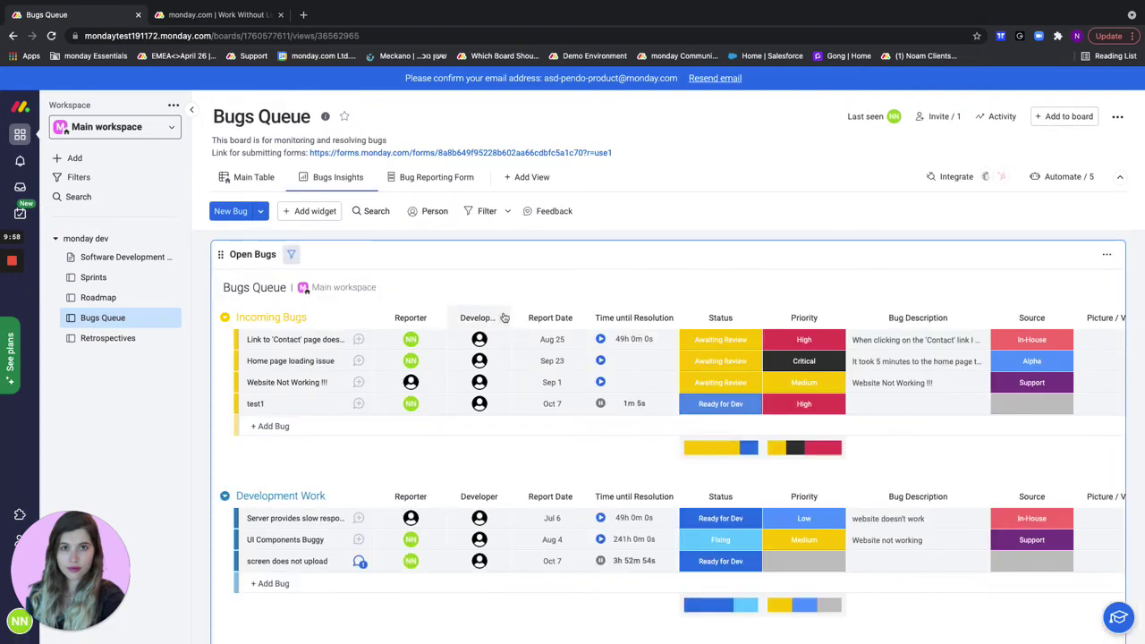
scroll(769, 329, "down", 2)
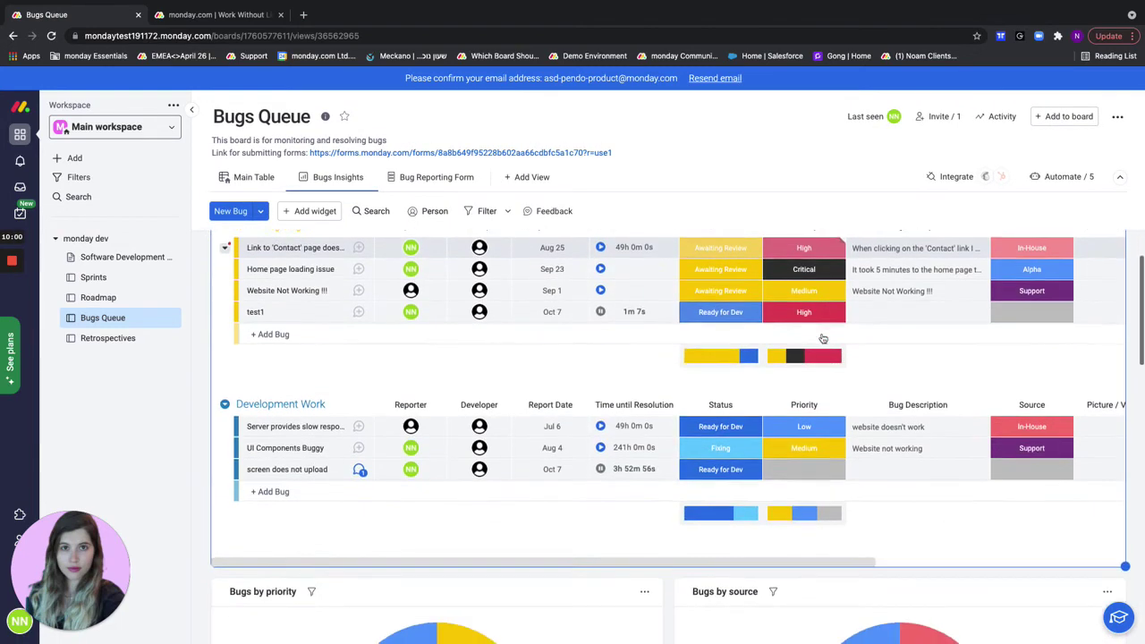
scroll(742, 324, "up", 1)
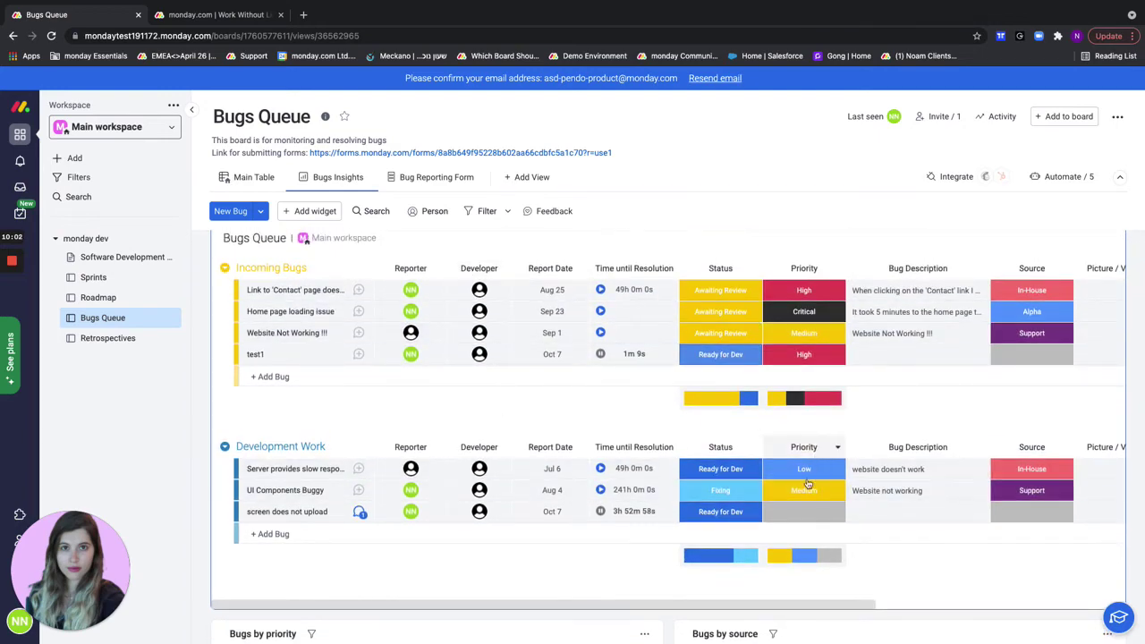
scroll(862, 477, "down", 5)
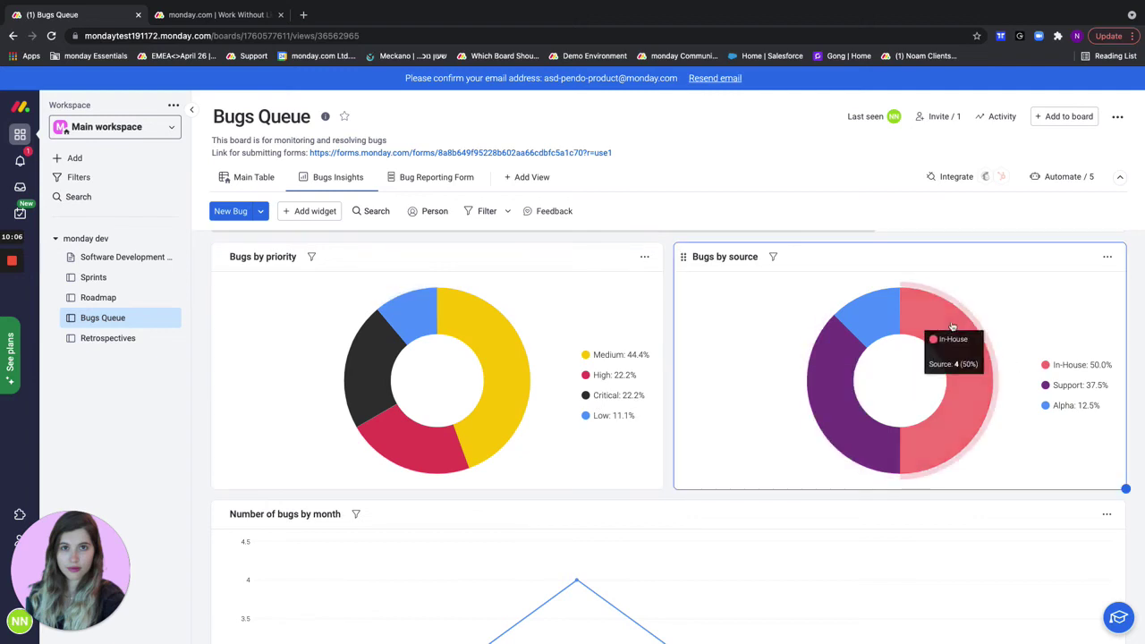
scroll(935, 405, "down", 1)
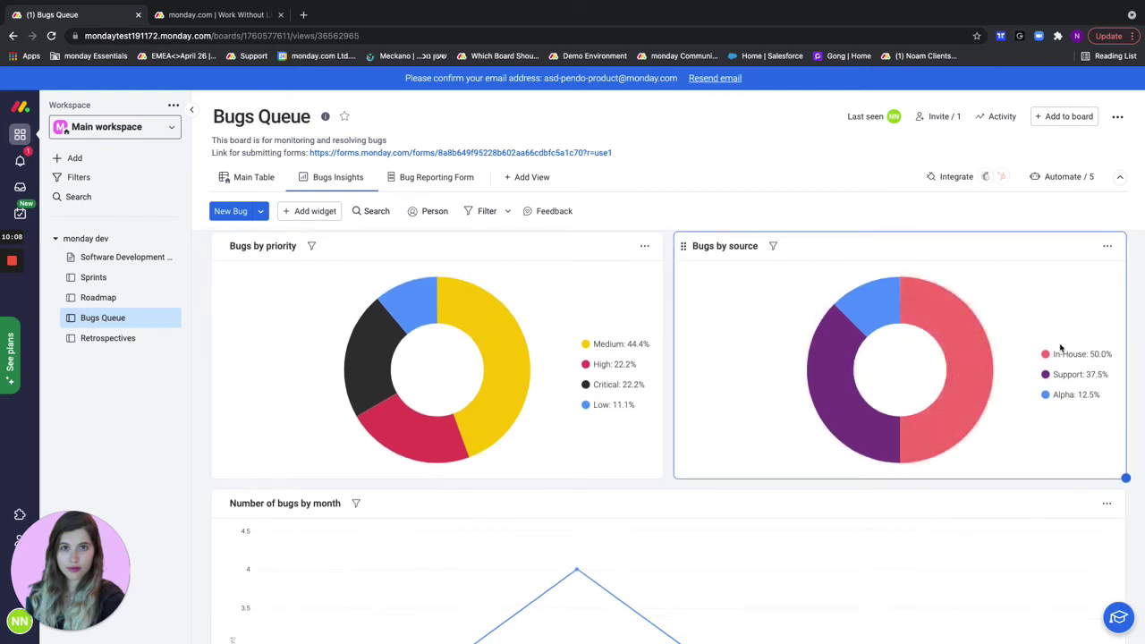
scroll(1029, 402, "down", 4)
scroll(1023, 399, "up", 1)
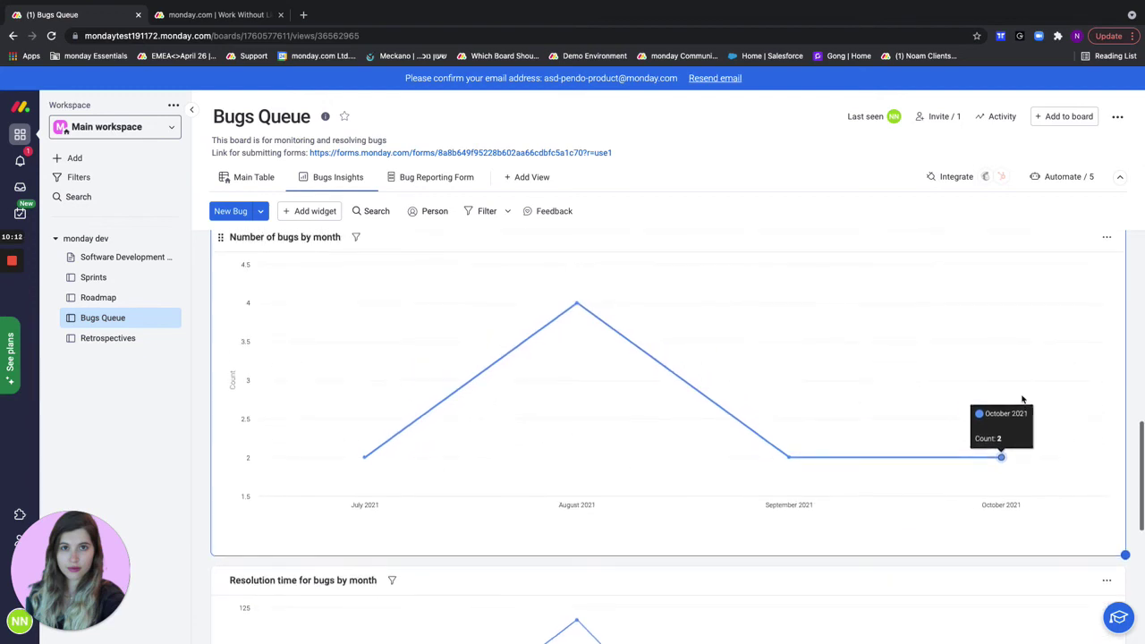
scroll(816, 352, "down", 2)
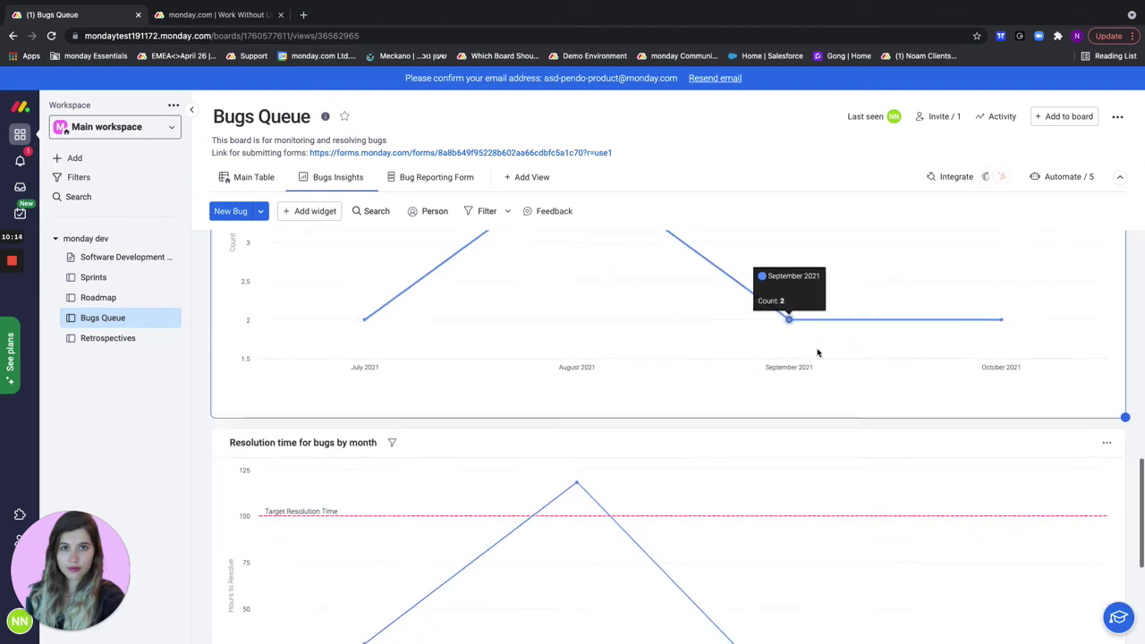
scroll(738, 506, "up", 1)
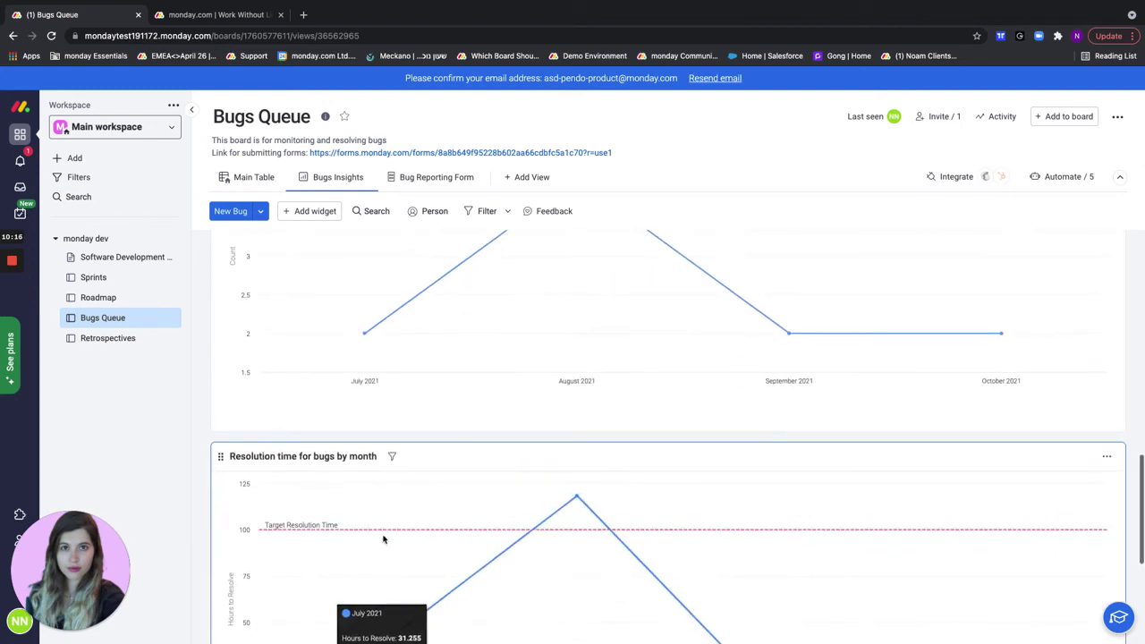
scroll(576, 498, "down", 1)
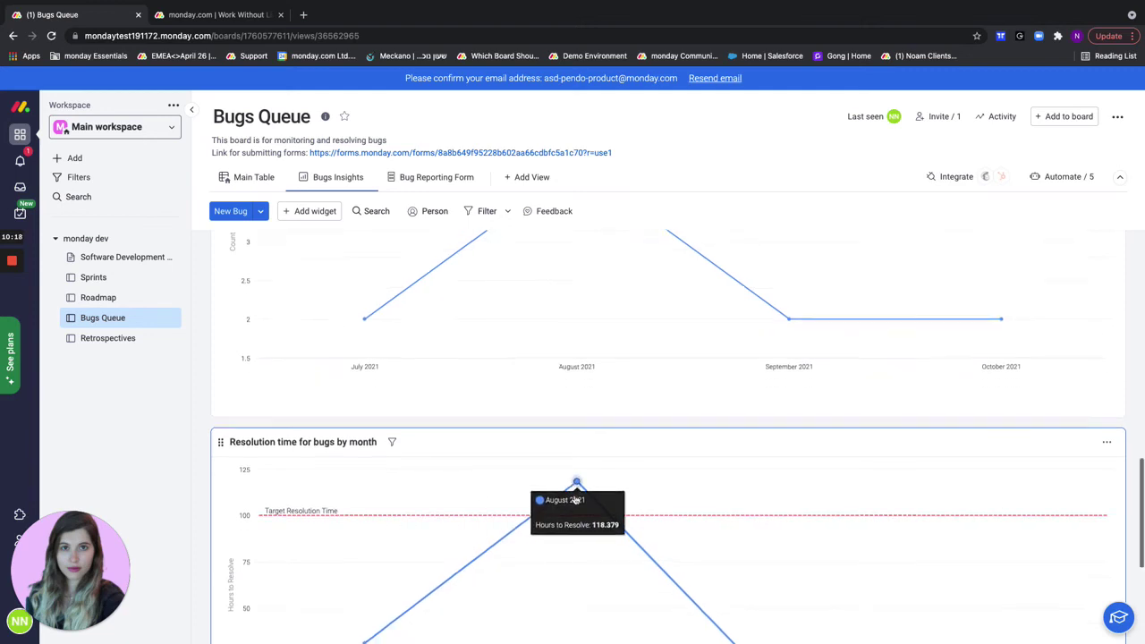
scroll(575, 445, "down", 4)
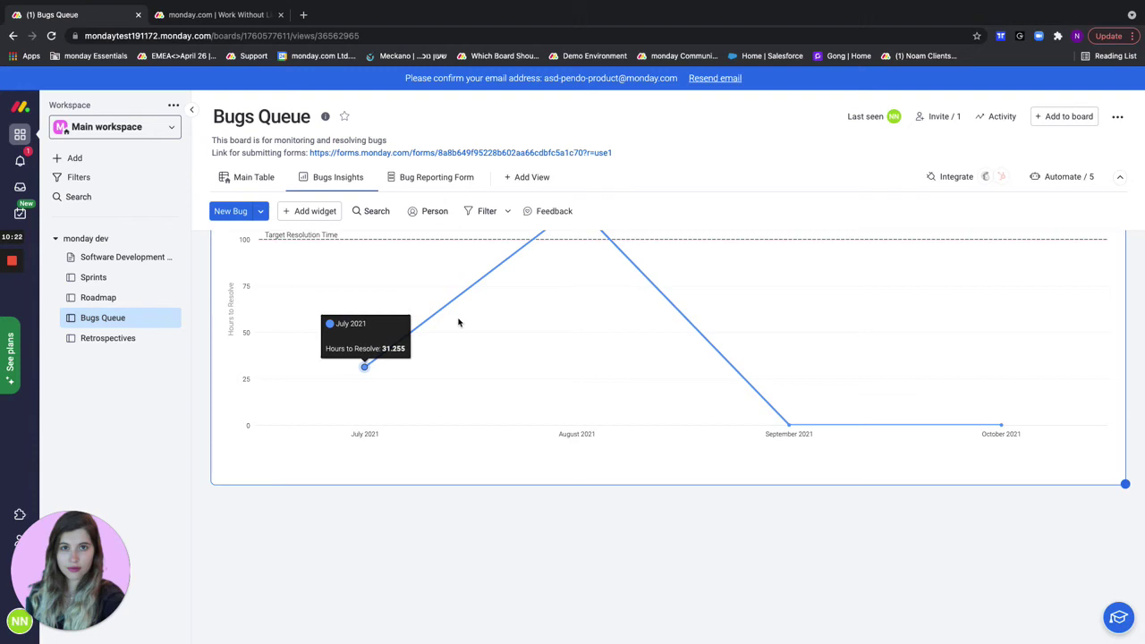
Add a chart widget with Developer on the X axis, showing bugs per developer (2, 2, 6)
left_click(308, 212)
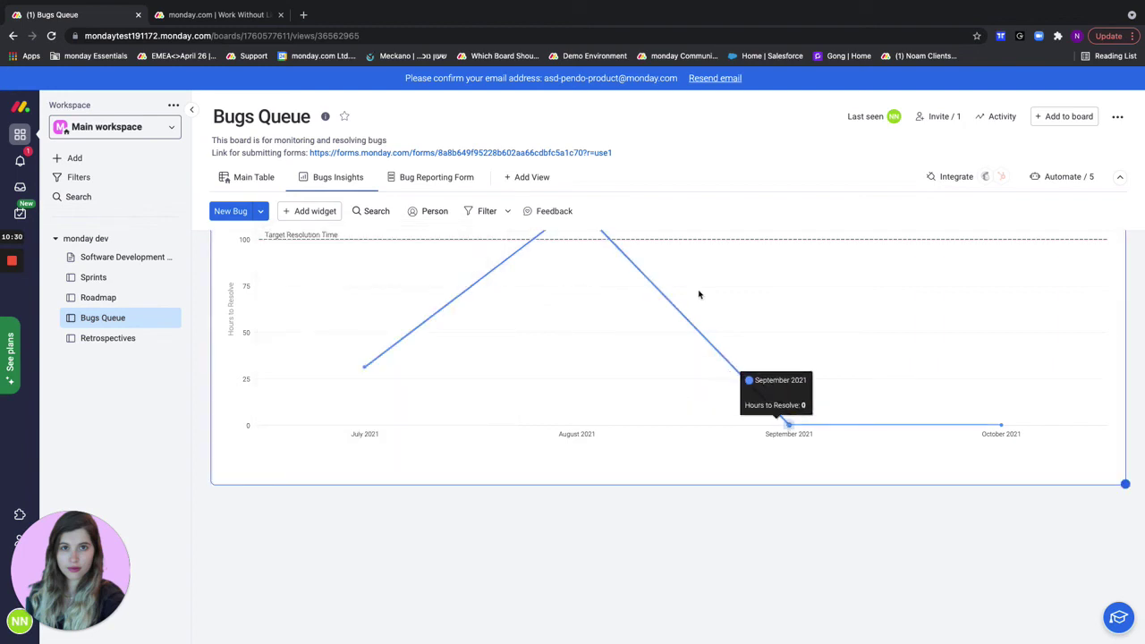
scroll(707, 299, "down", 5)
scroll(706, 447, "up", 3)
scroll(700, 590, "down", 5)
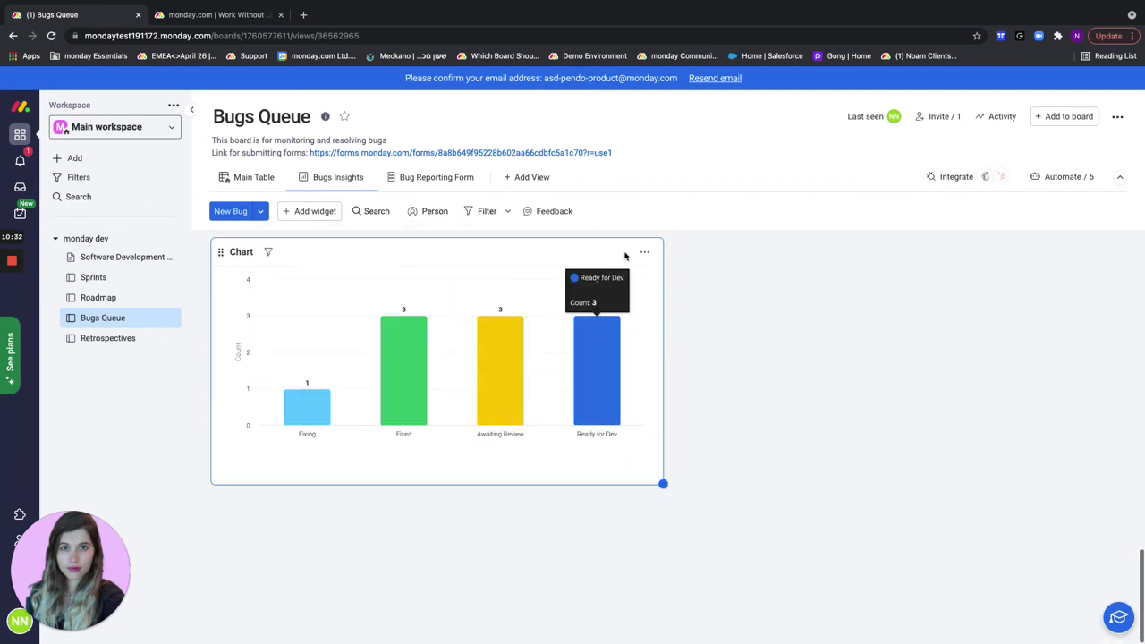
left_click(644, 252)
left_click(672, 299)
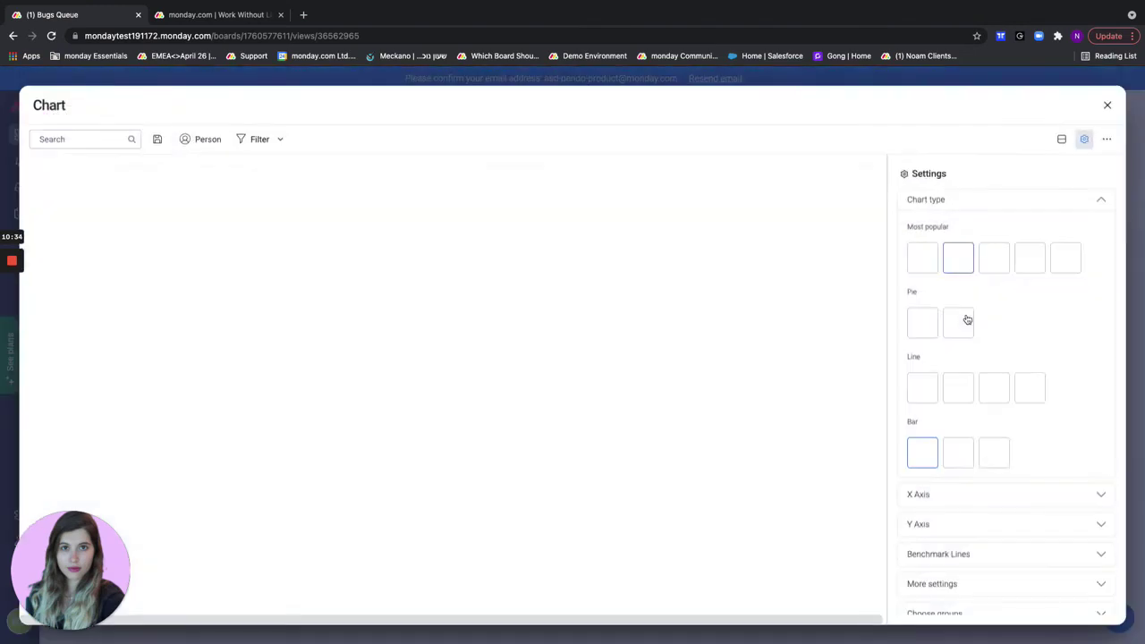
left_click(947, 497)
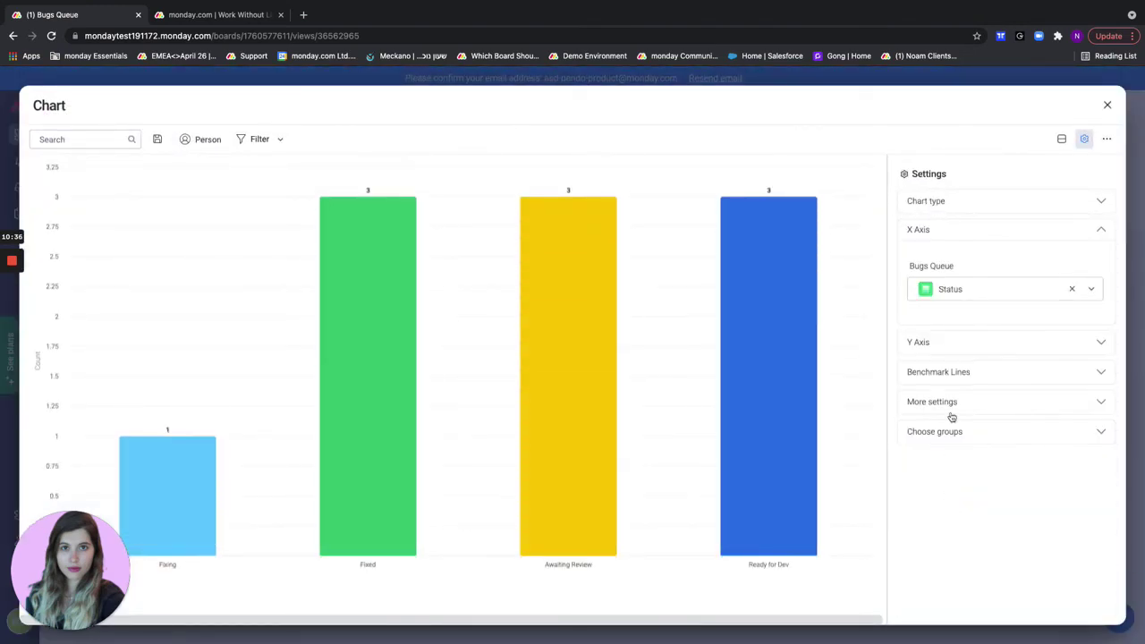
left_click(940, 295)
left_click(956, 366)
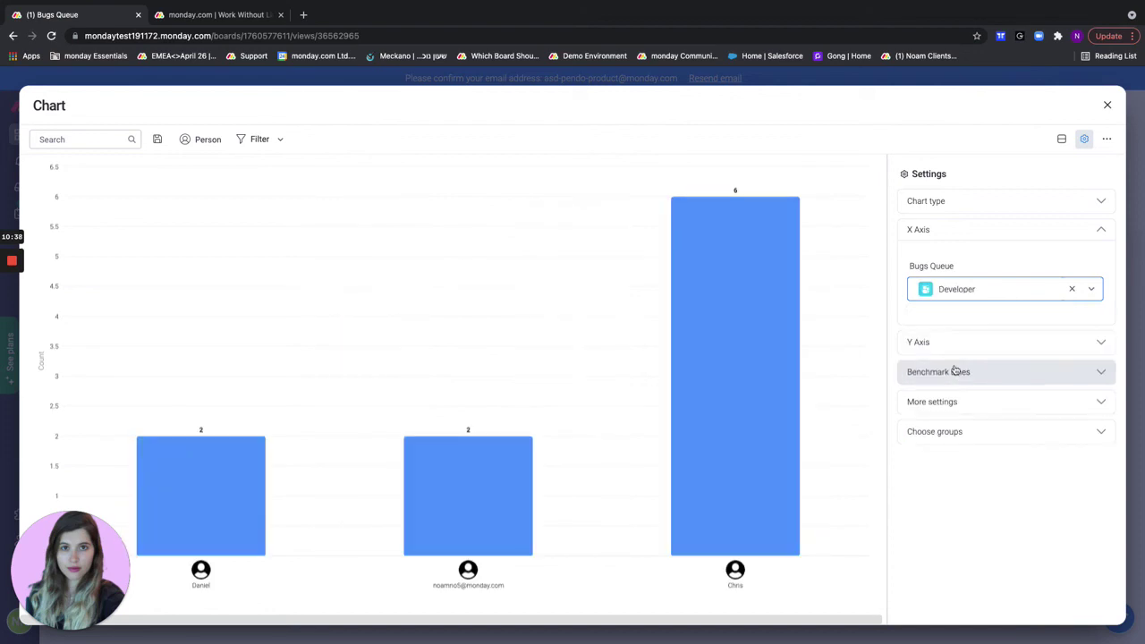
left_click(948, 344)
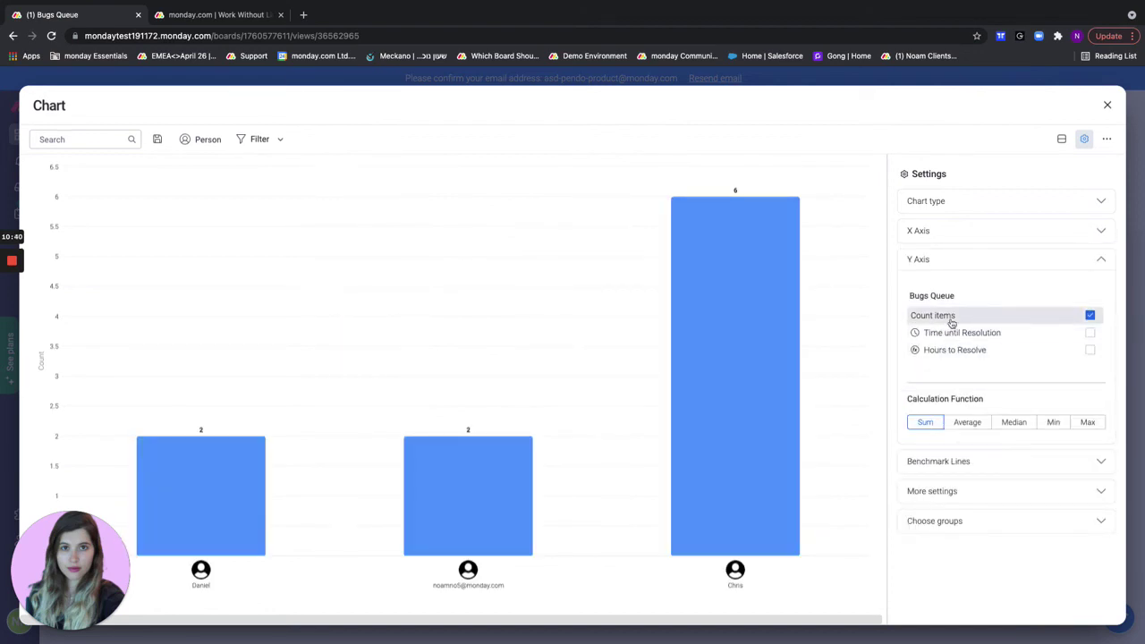
left_click(1109, 107)
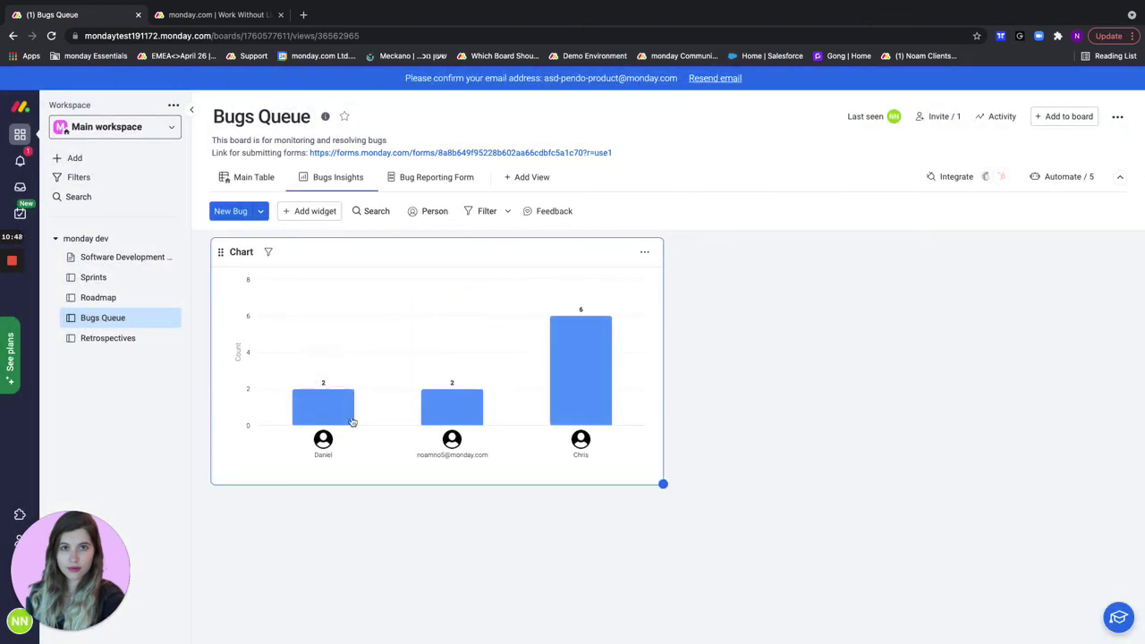
In the Bugs Queue Main Table, set test1's status to Move to Sprints
left_click(251, 177)
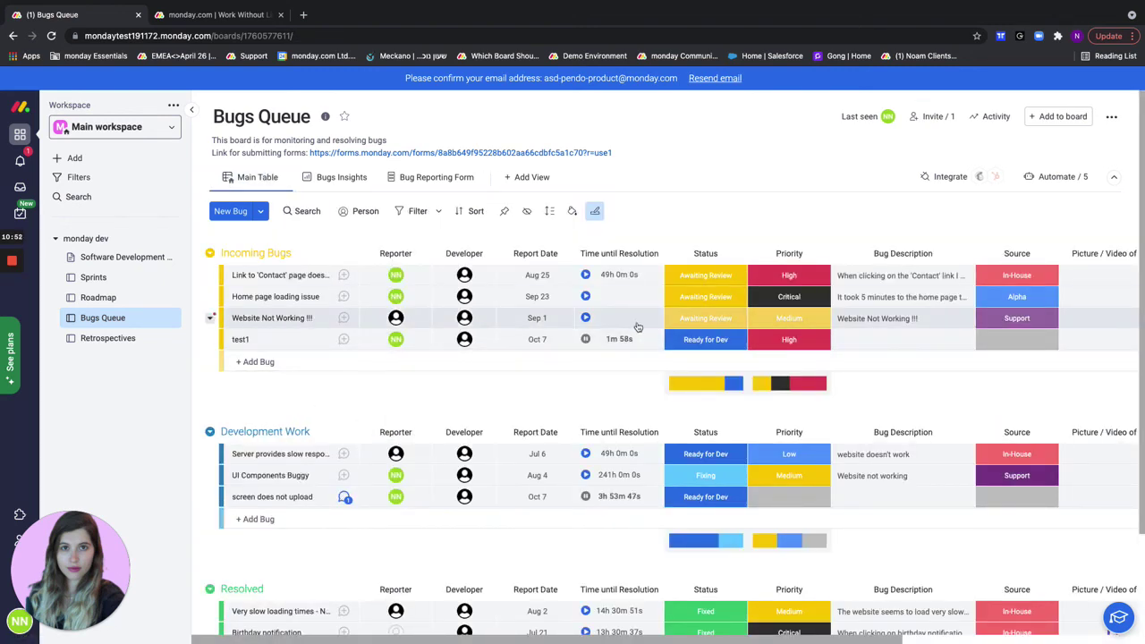
scroll(693, 409, "down", 1)
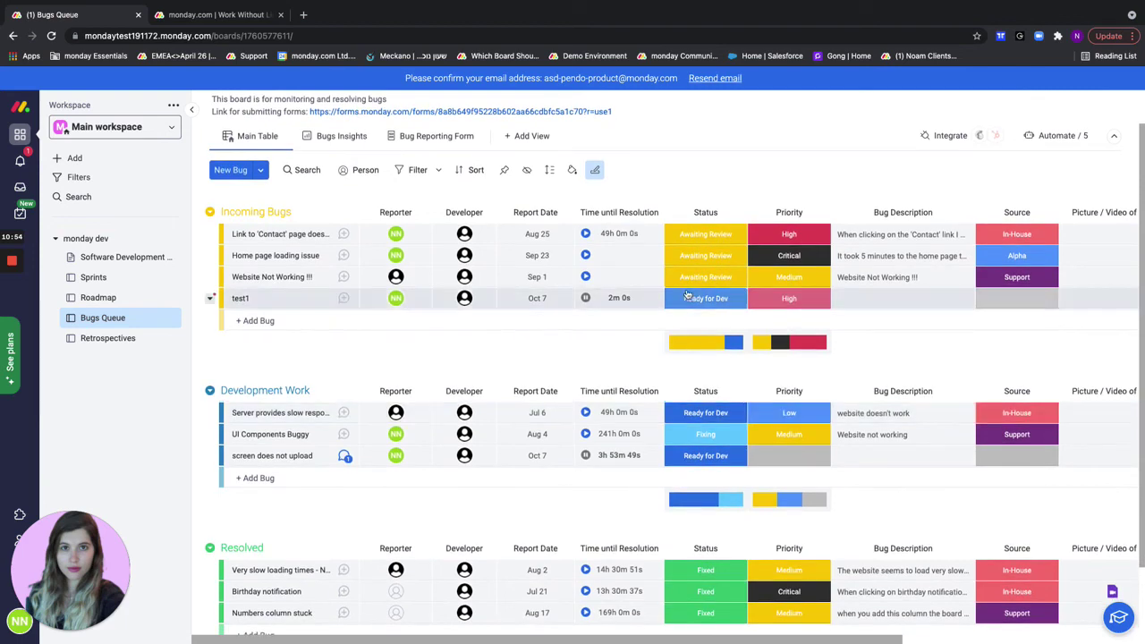
left_click(698, 298)
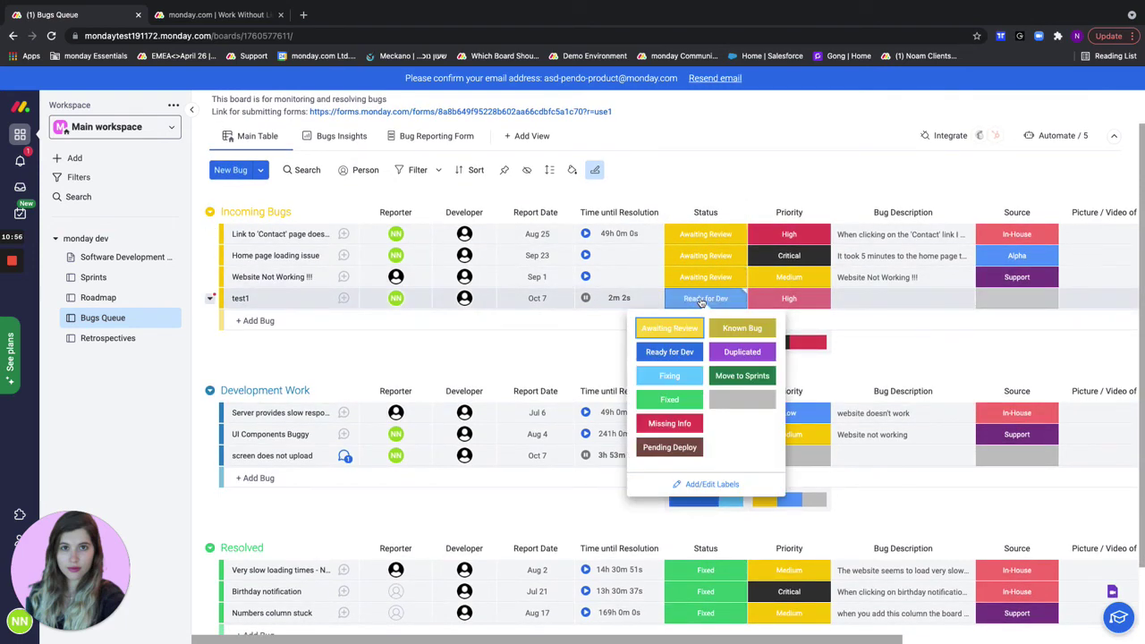
left_click(726, 376)
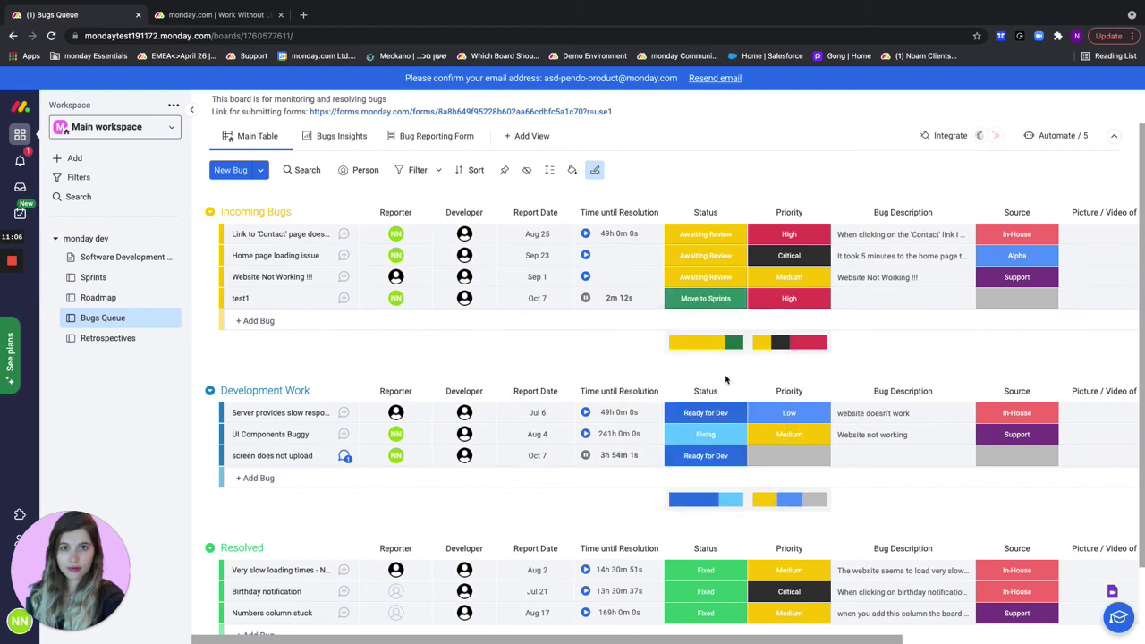
Confirm test1 appears in the Sprints board's Backlog, then return to Bugs Queue
left_click(120, 285)
scroll(511, 542, "down", 2)
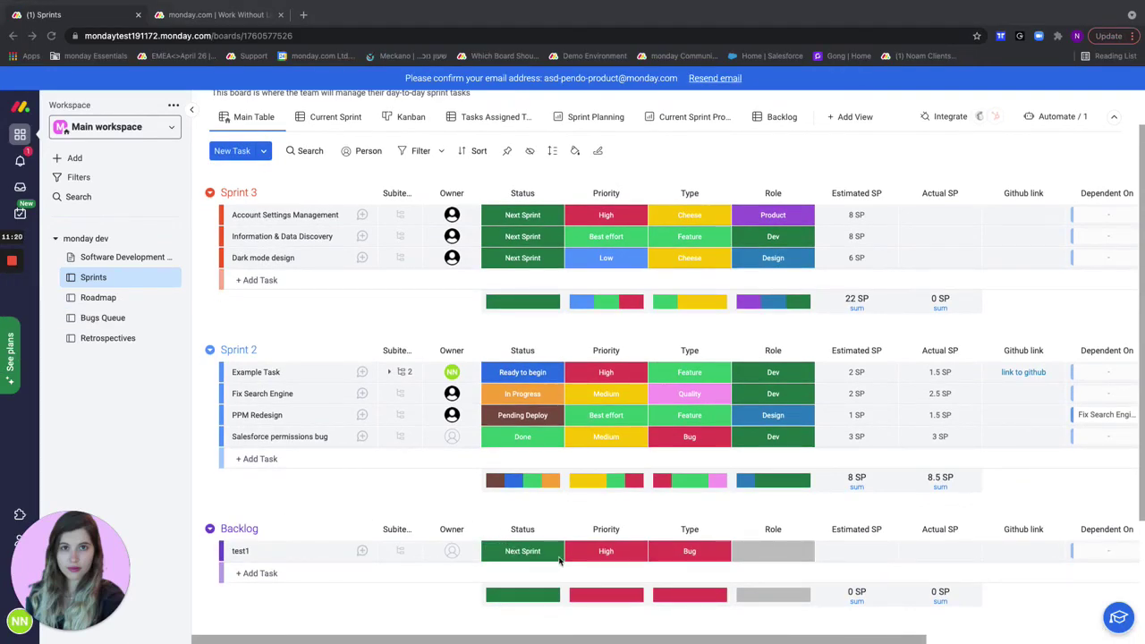
scroll(353, 456, "up", 1)
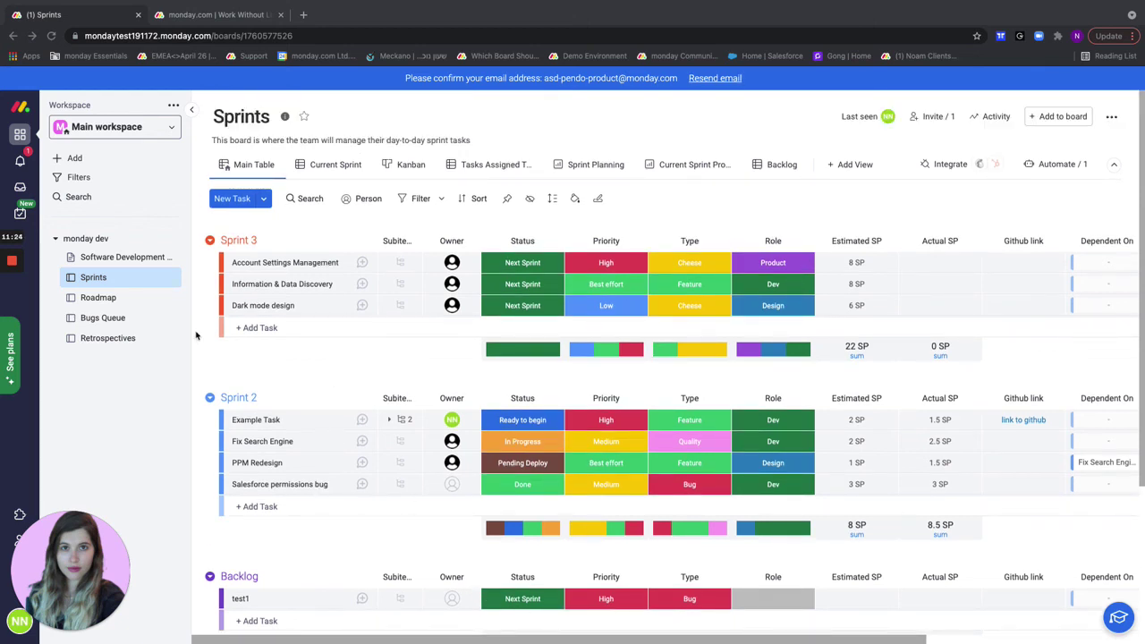
left_click(106, 319)
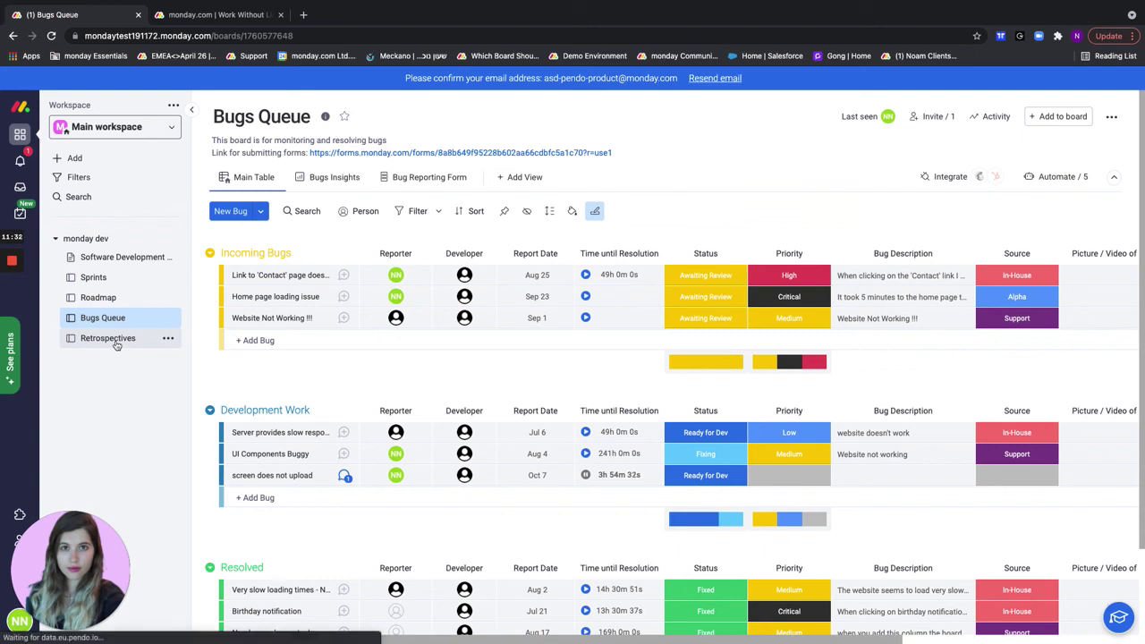
Open Retrospectives, try the Sprint 2 feedback options, and expand Code Reviews' three action-item subitems
left_click(115, 342)
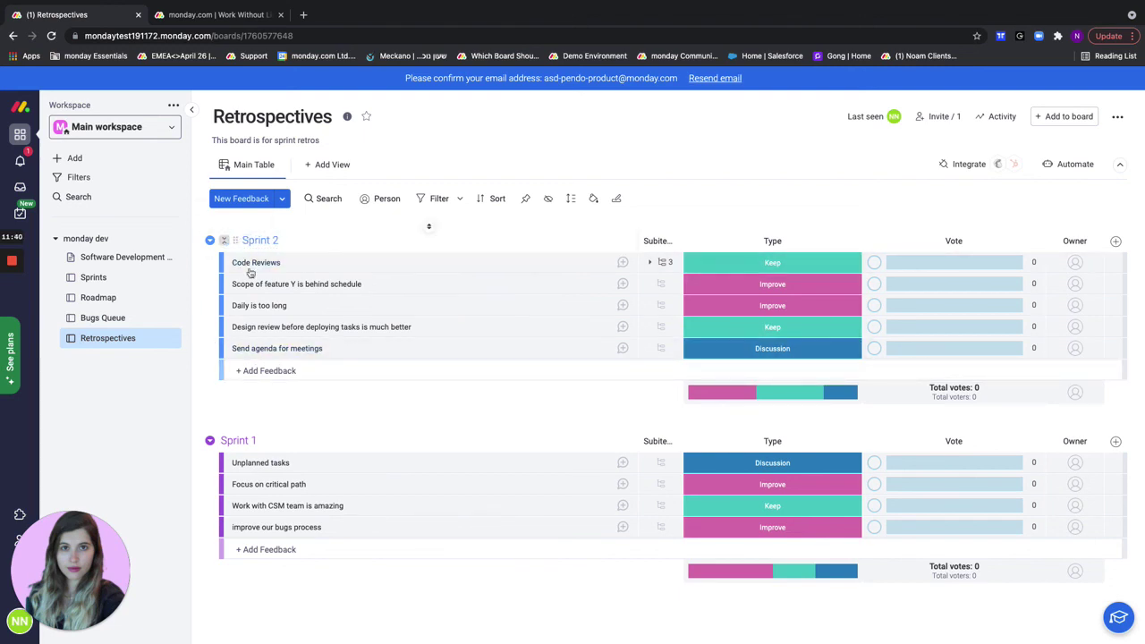
left_click(296, 372)
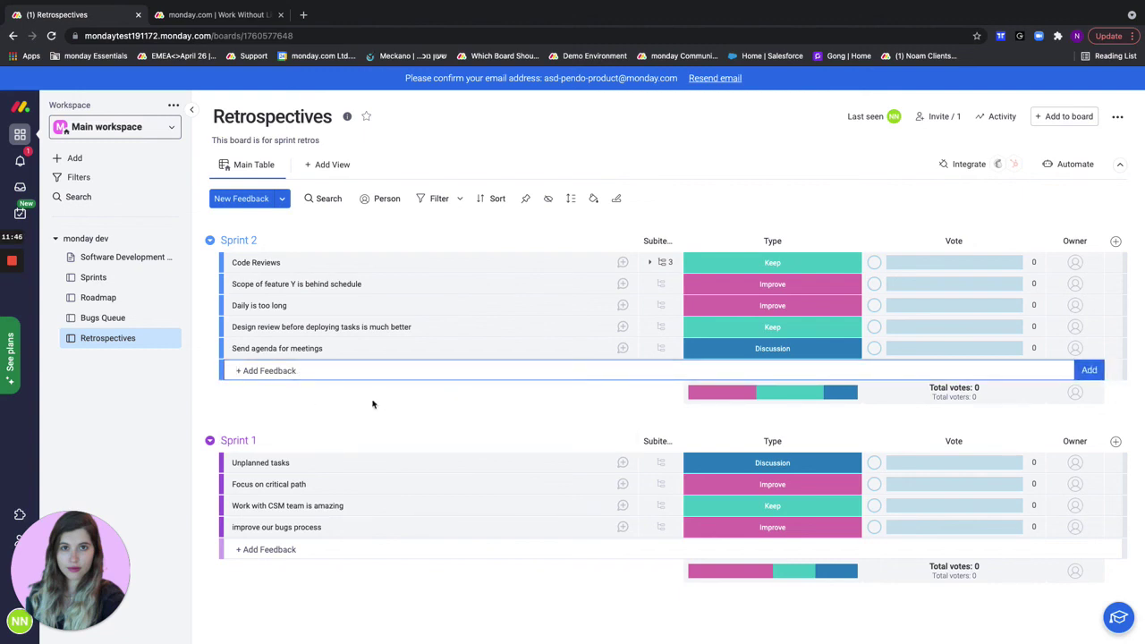
left_click(728, 263)
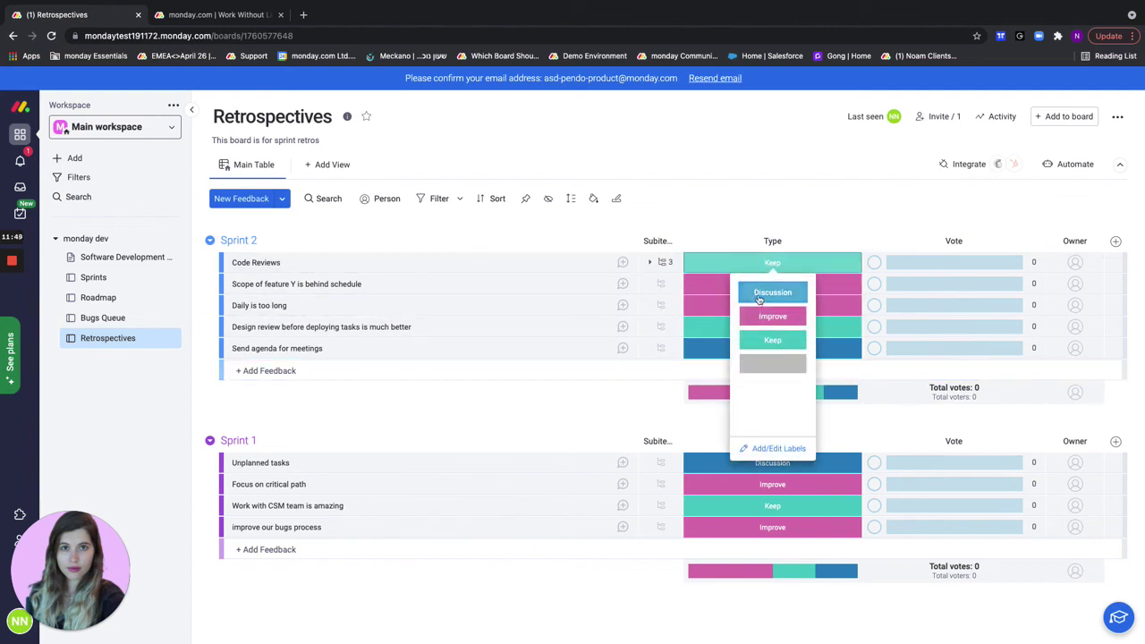
left_click(613, 408)
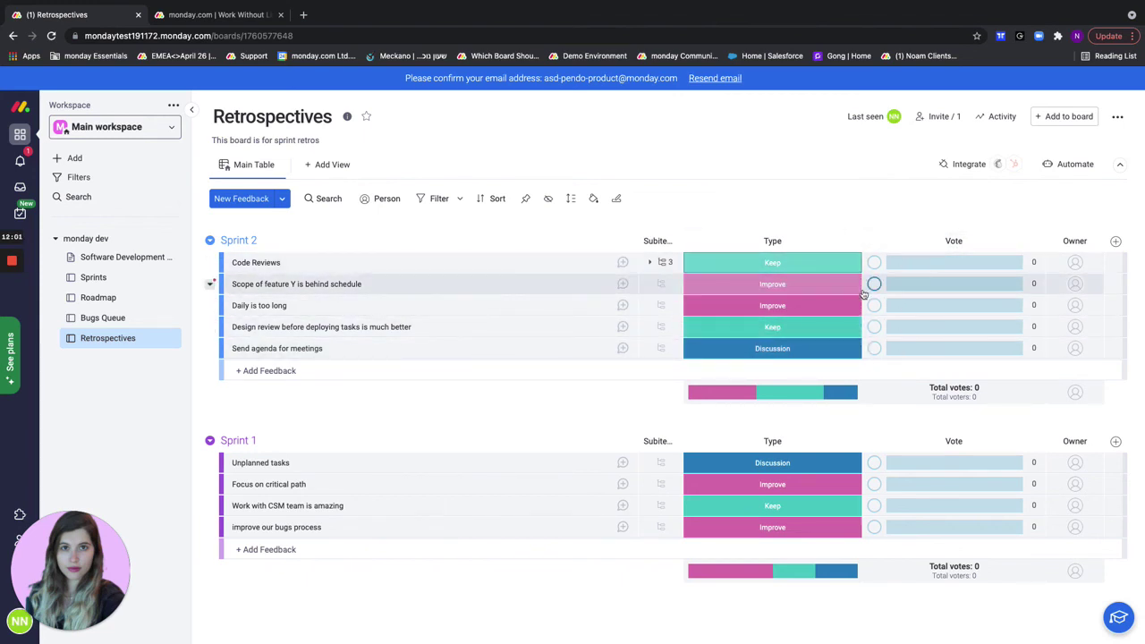
left_click(666, 263)
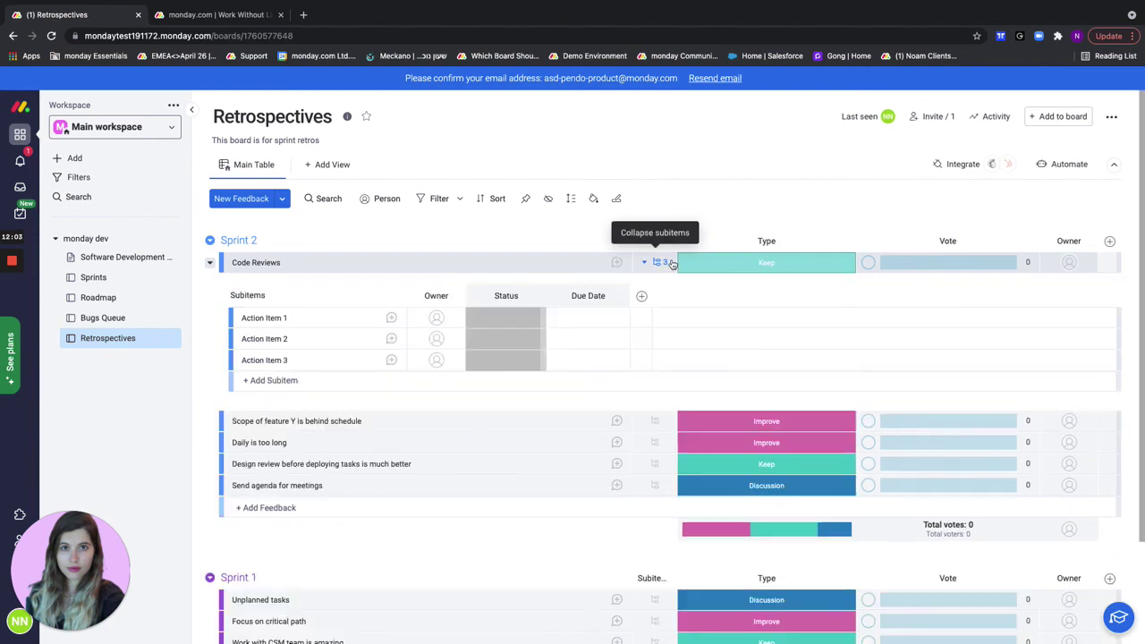